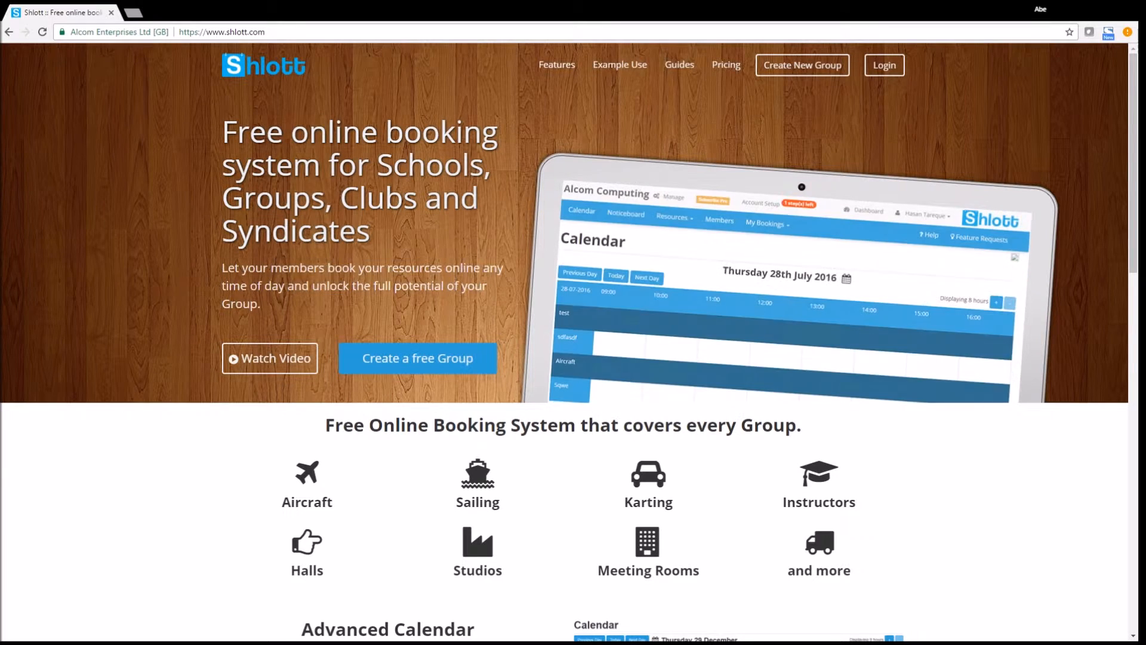
Step: Choose 'Create a free Group' on the Shlott homepage
click(418, 359)
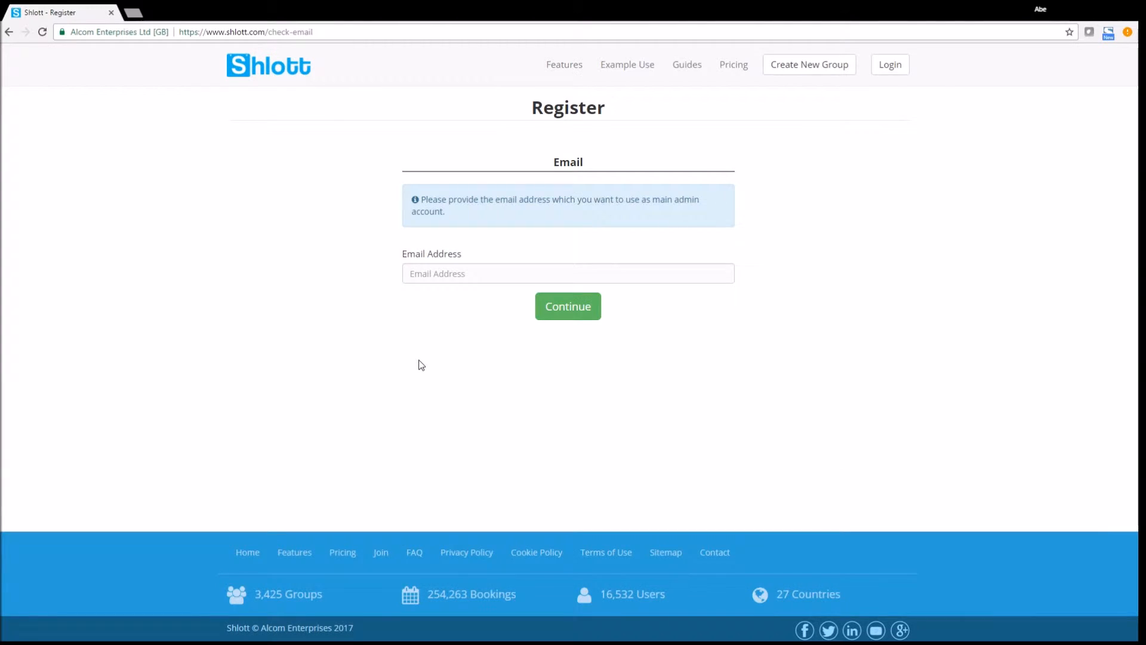
Step: Enter the main admin e-mail address and continue to the full Register form
click(441, 271)
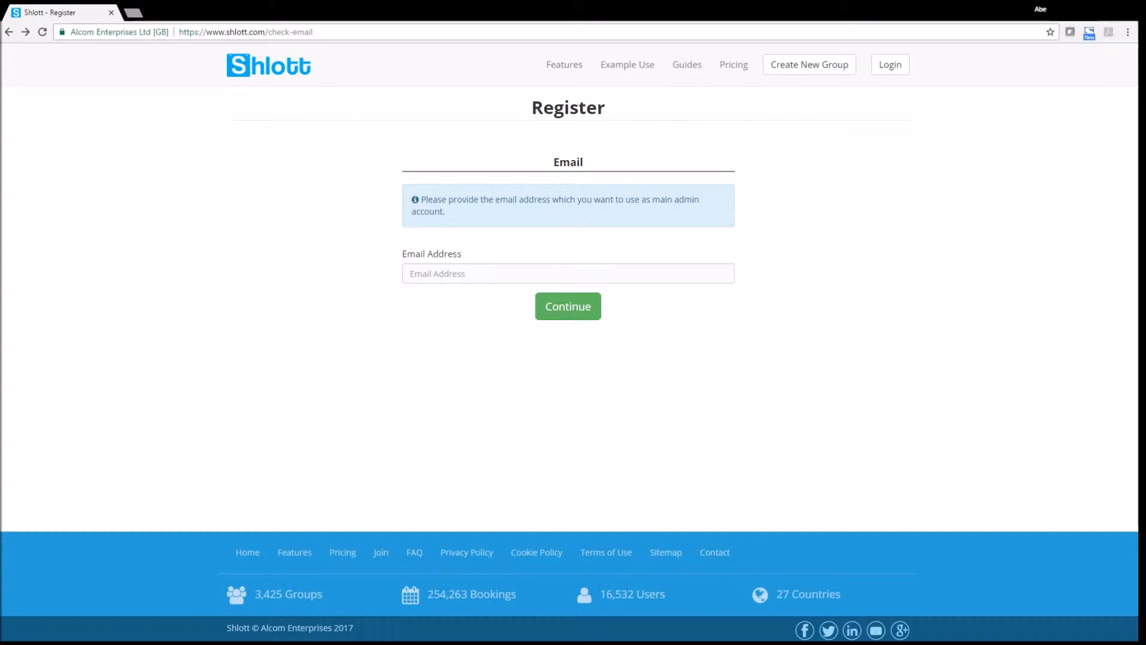
click(450, 274)
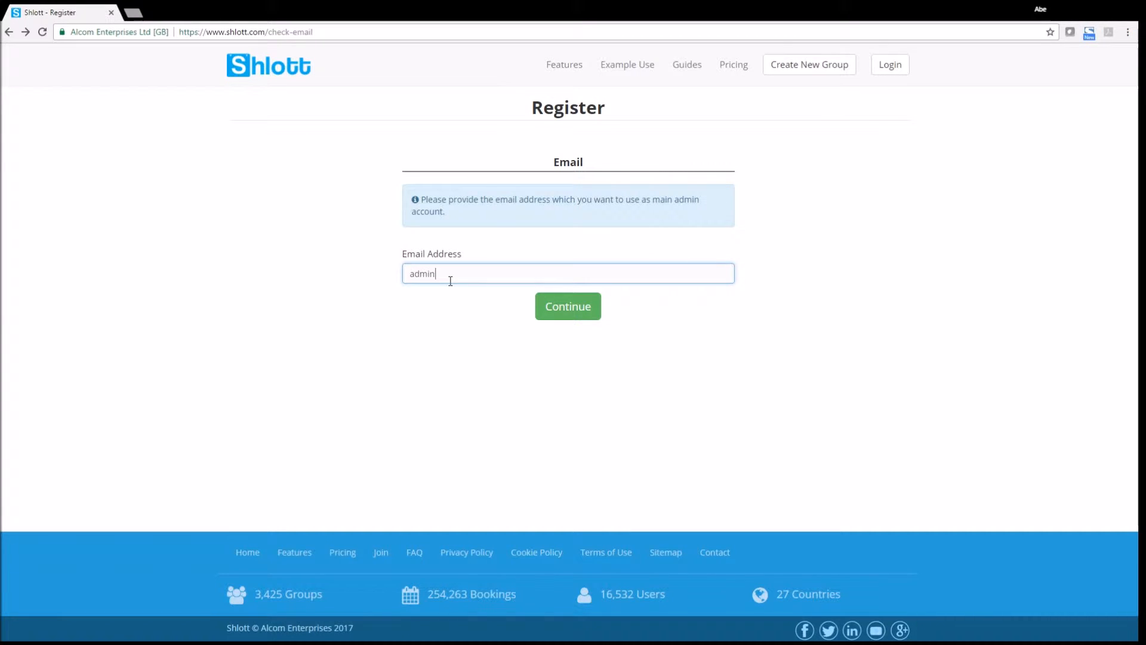
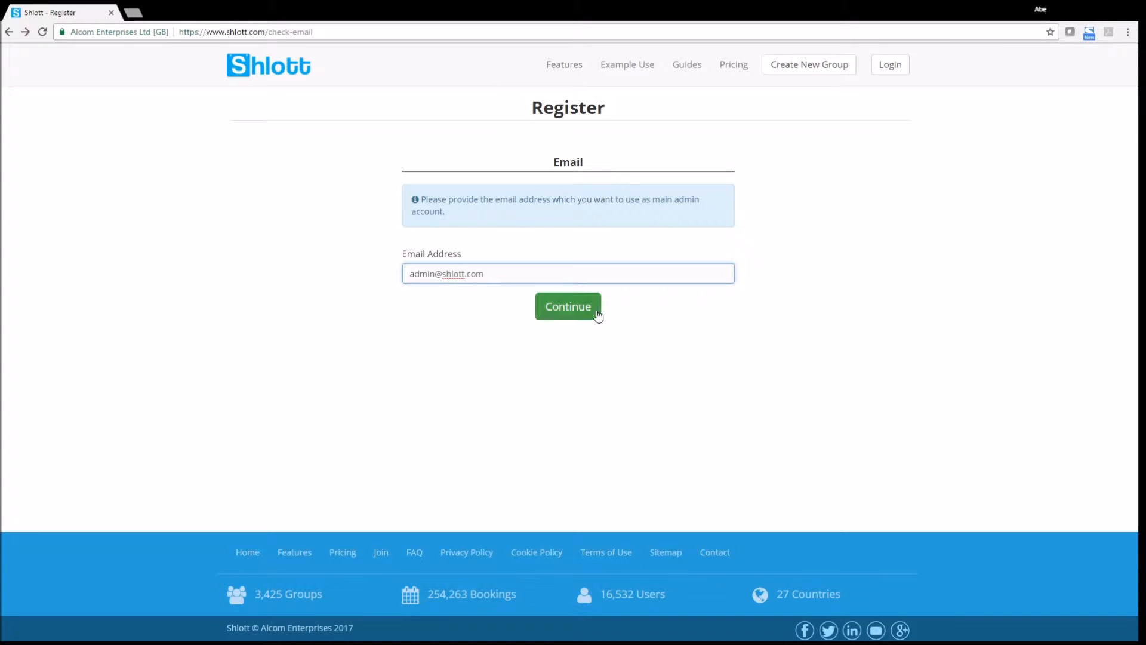
click(577, 315)
Step: Name the group 'The London Sailing Club' and fill in its street, city, postcode and phone
click(321, 193)
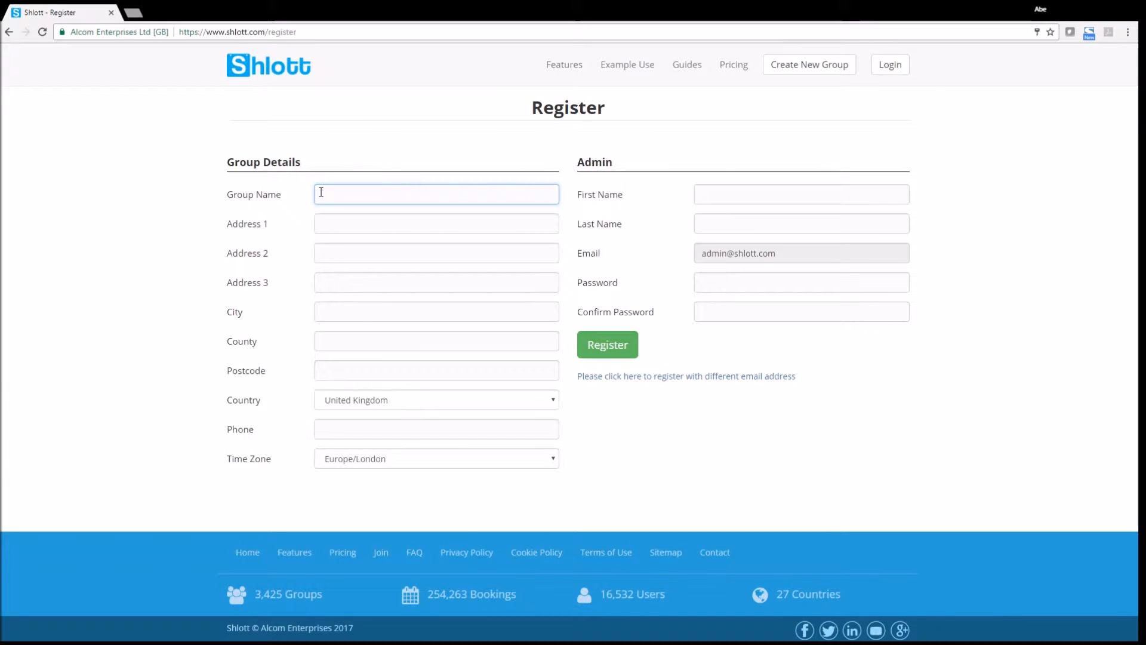
text(The Lo)
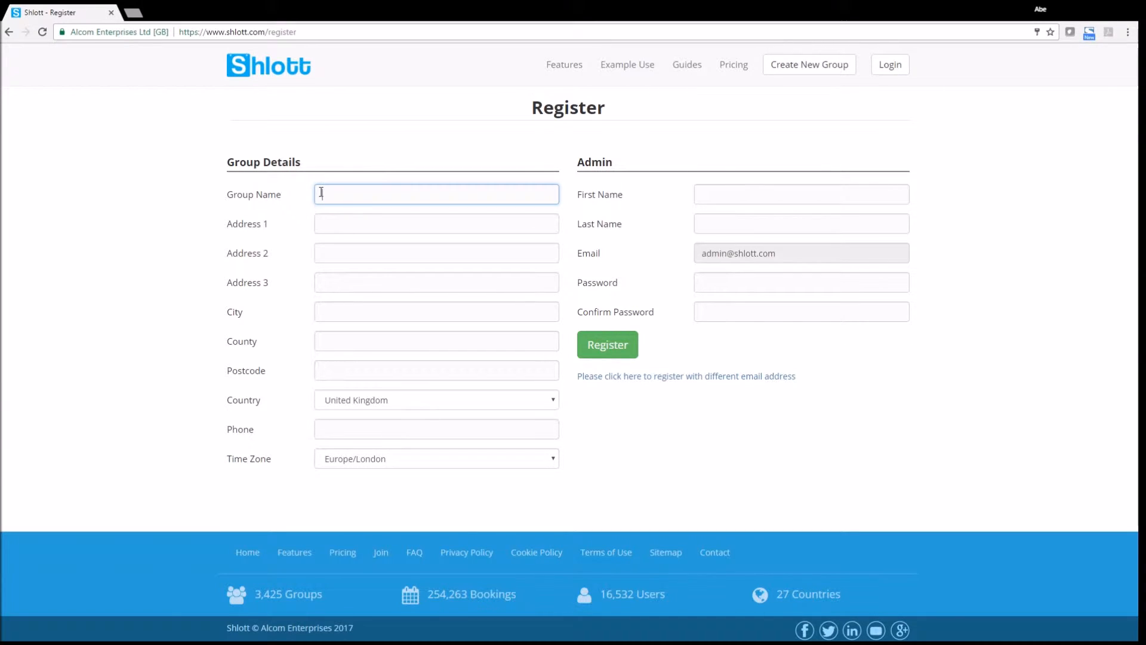
text(ndon Sailing Club)
key(Tab)
text(The Lakes)
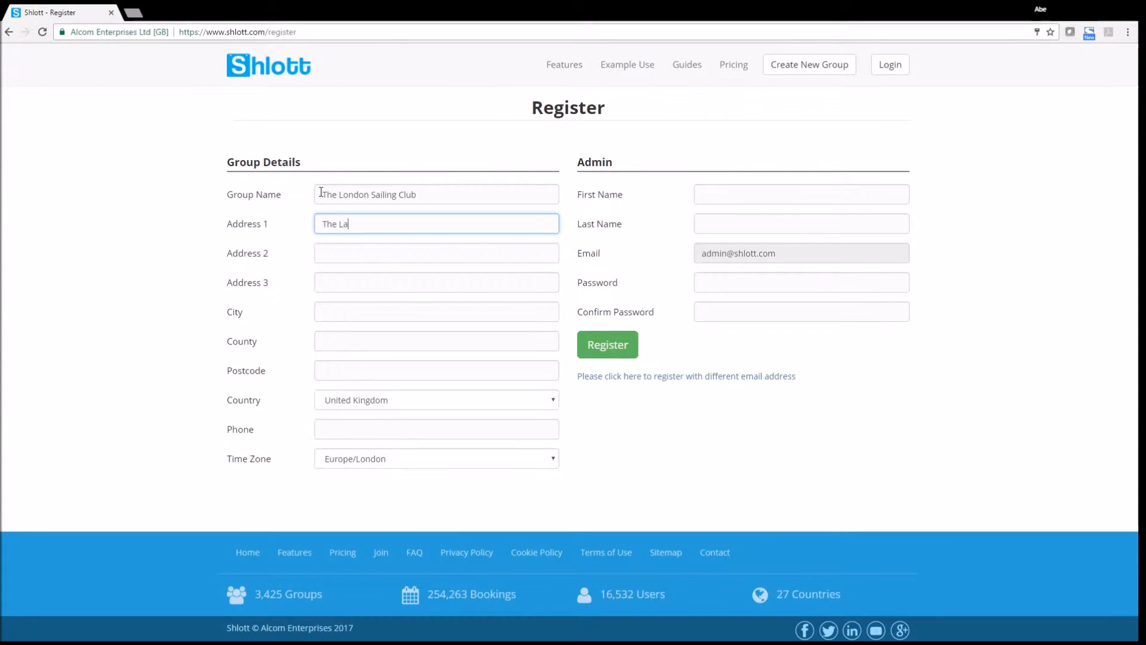
key(Tab)
key(Tab)
key(Tab)
text(London)
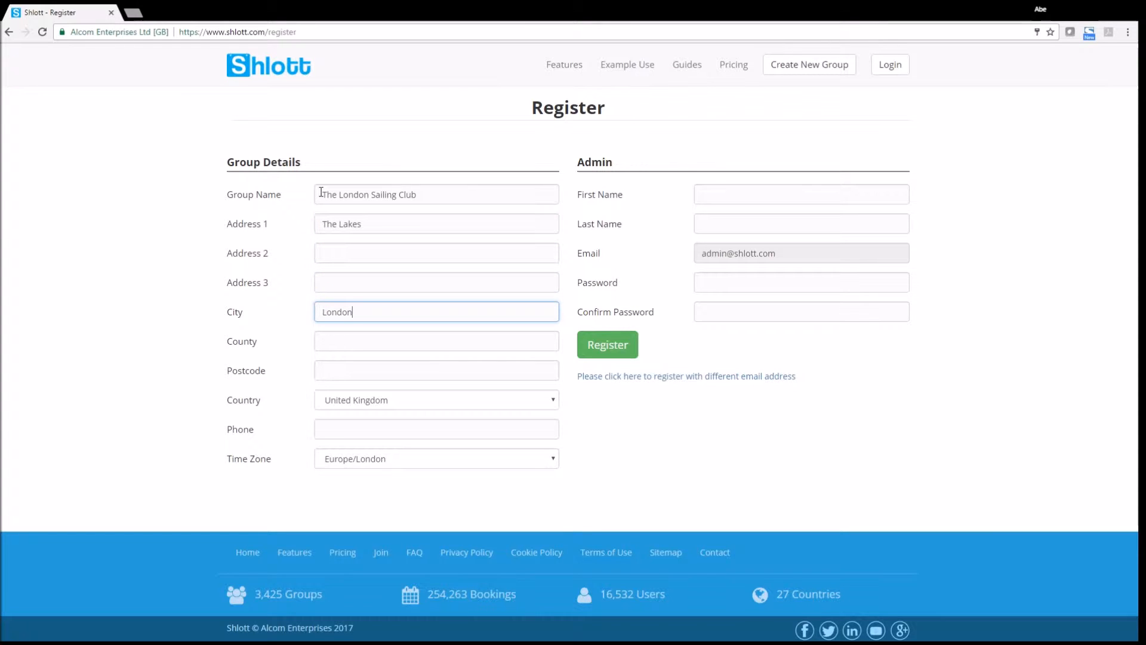
key(Tab)
key(Tab)
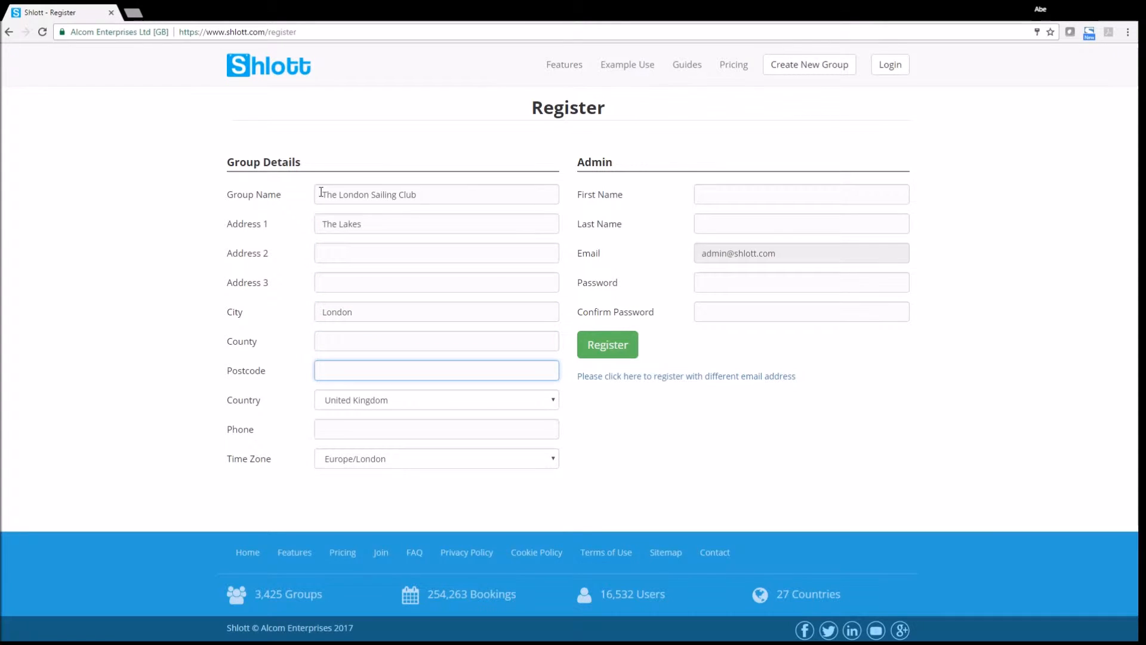
text(SW1 1AA)
click(333, 430)
text(01)
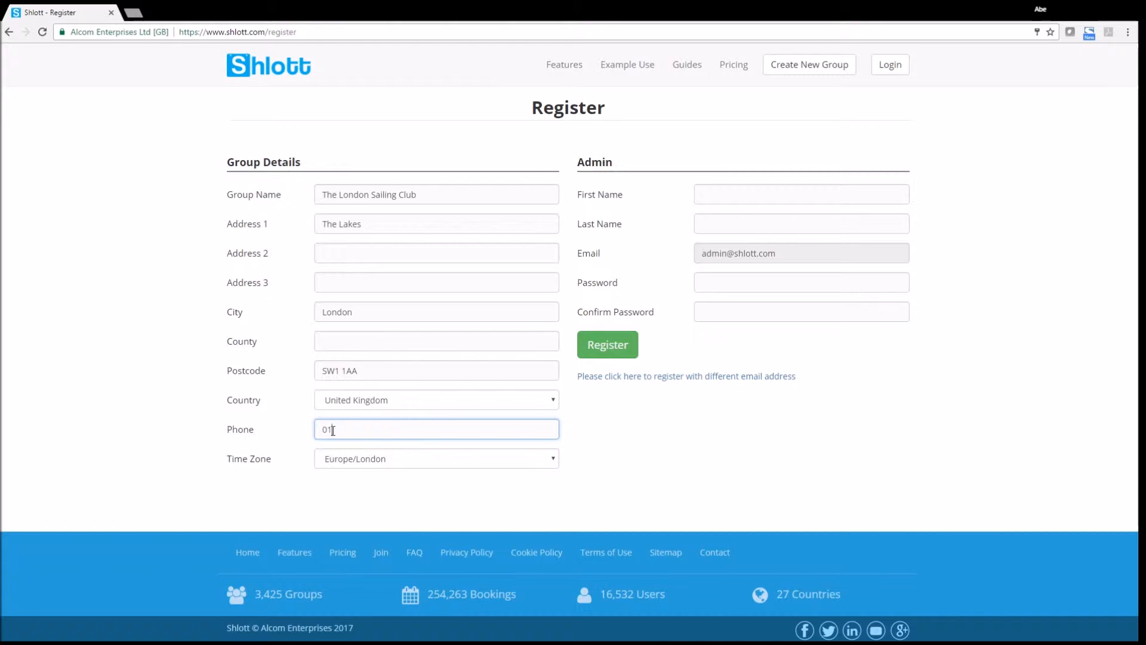
text(234 567890)
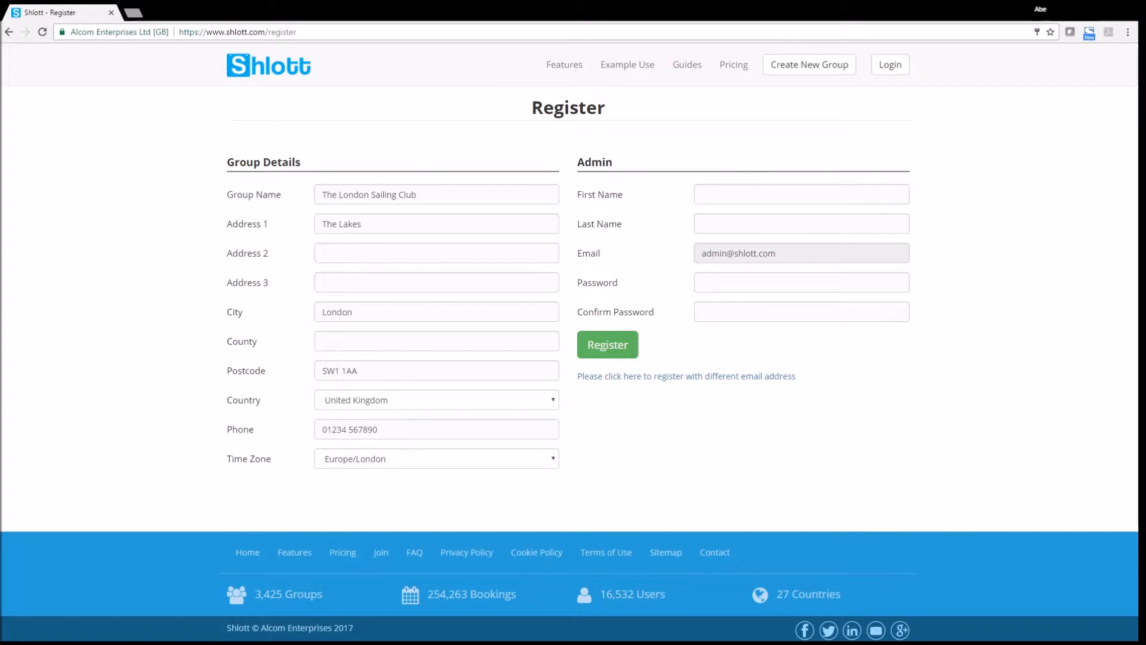
click(744, 191)
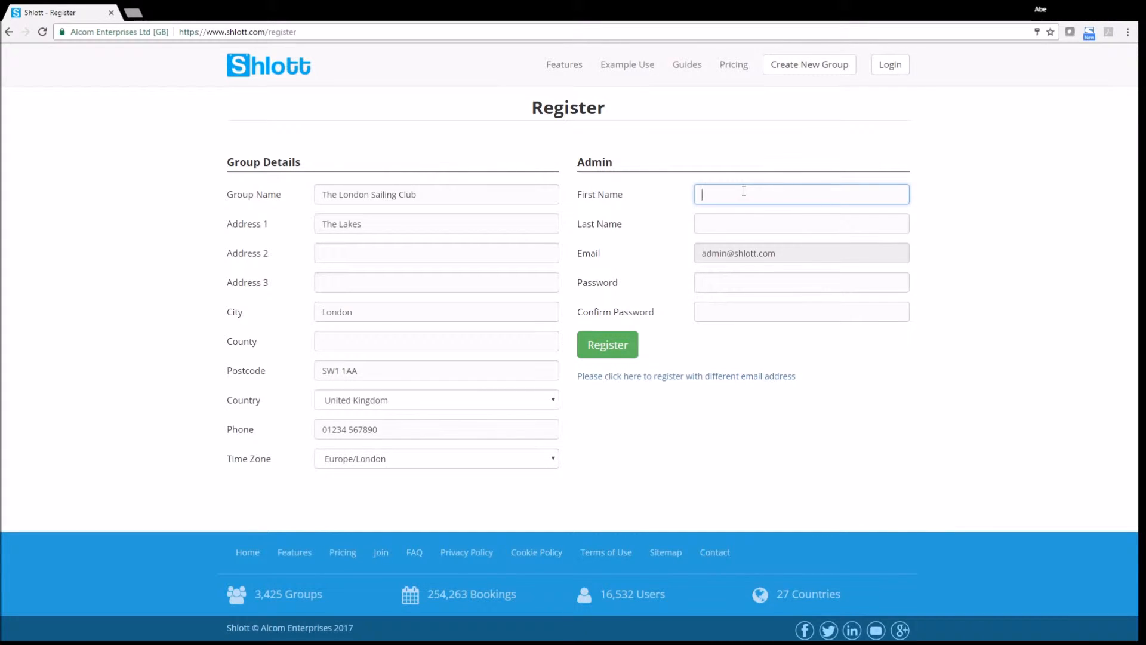
Step: Enter the admin's first and last name
text(John)
key(Tab)
text(Doe)
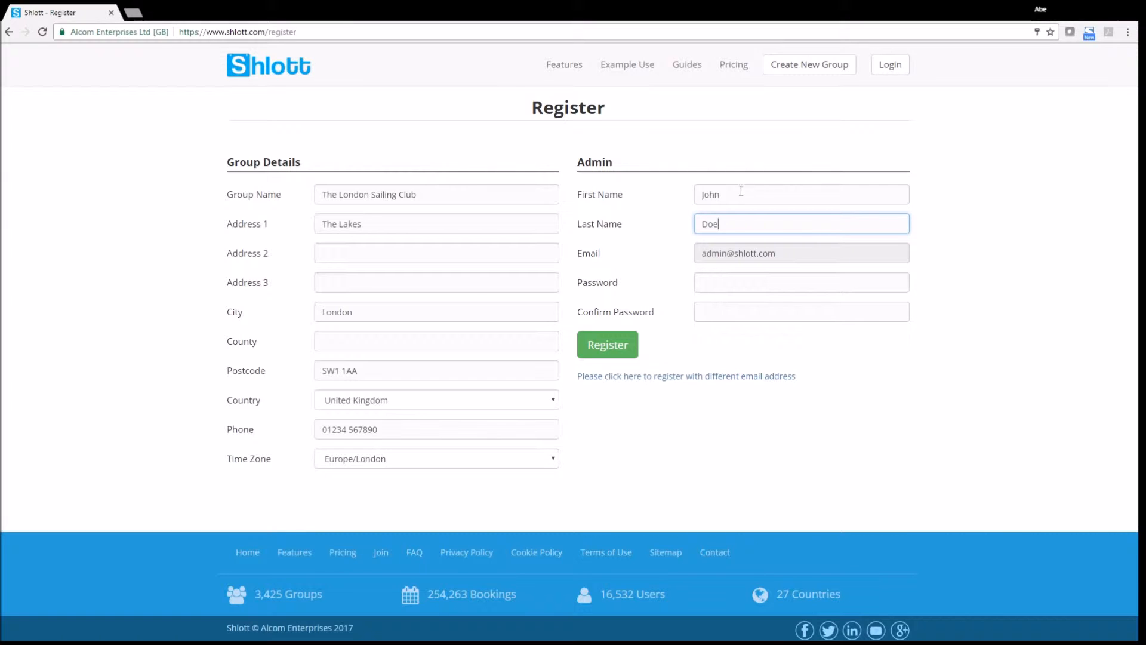
Step: Set and confirm the admin password, then register the group
click(719, 280)
text(p)
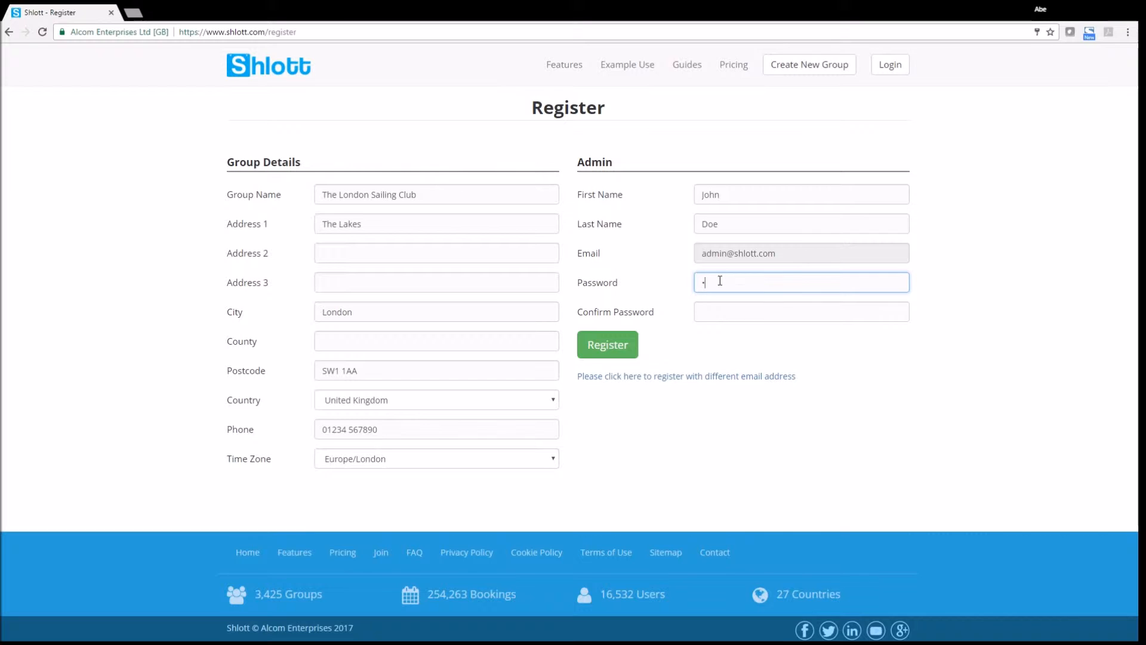
text(a)
click(642, 448)
click(721, 283)
text(s)
key(BackSpace)
key(BackSpace)
key(BackSpace)
text(password)
key(Tab)
text(password)
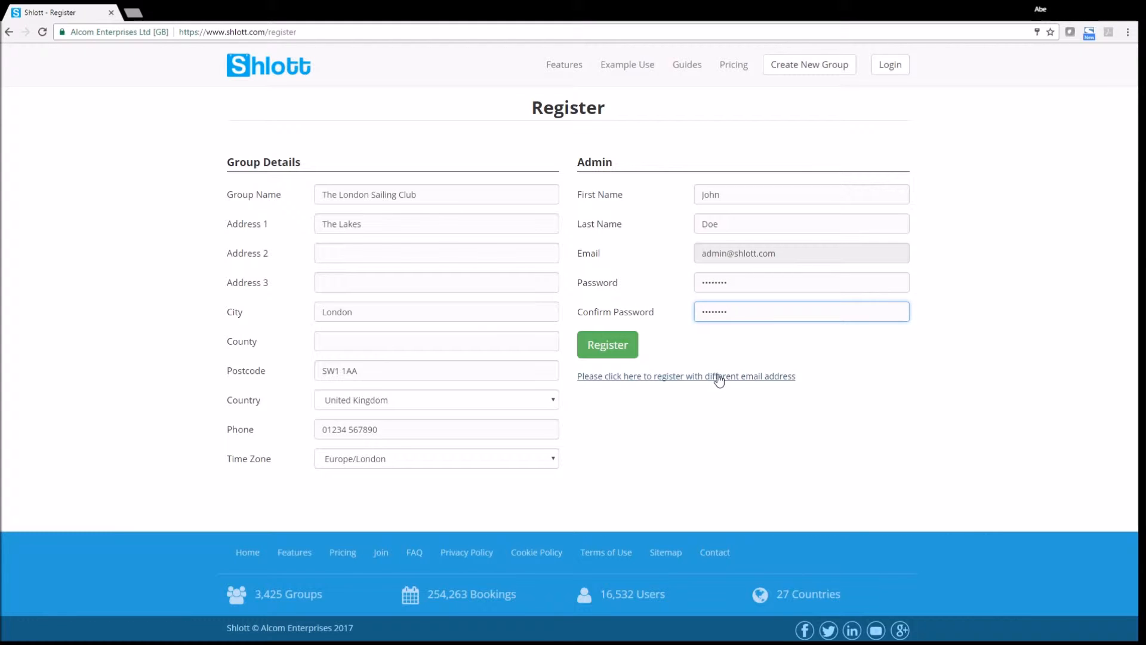
click(609, 349)
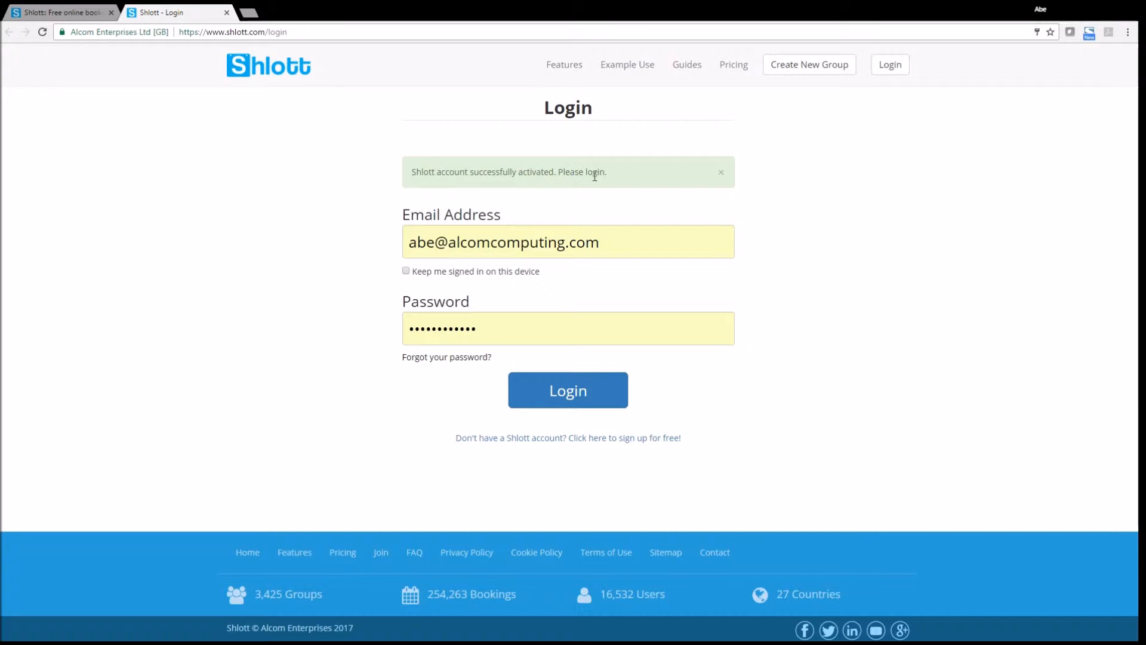
Step: Replace the prefilled sign-in with the admin e-mail and password and log in
click(627, 243)
key(ctrl+a)
key(BackSpace)
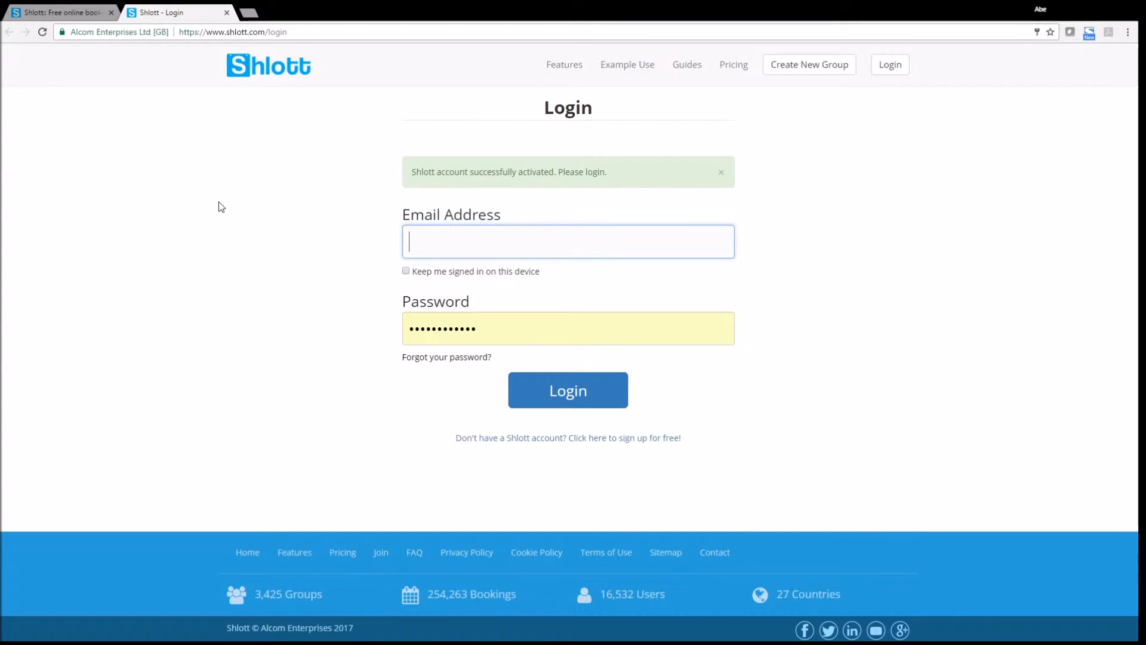
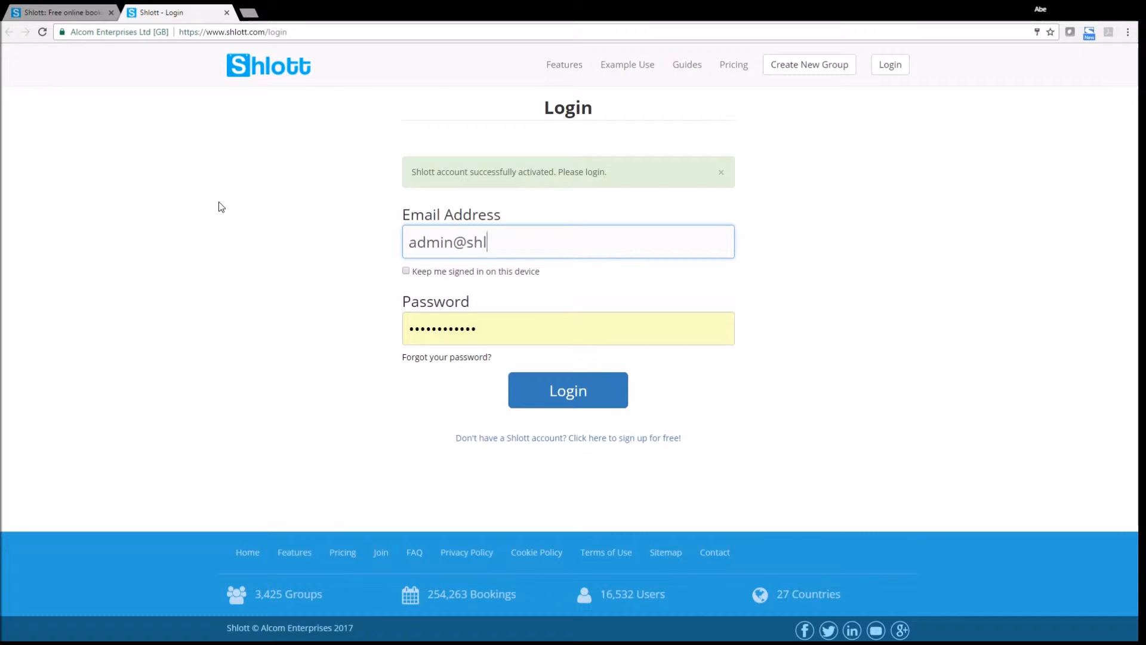
key(Tab)
key(Tab)
text(********)
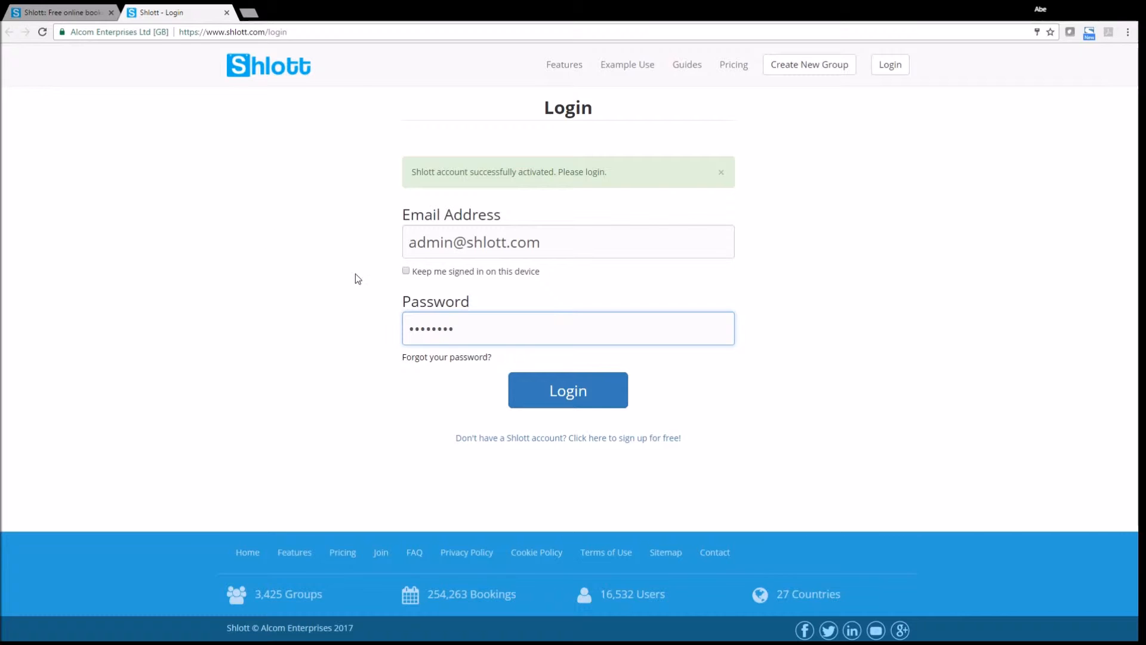
click(583, 394)
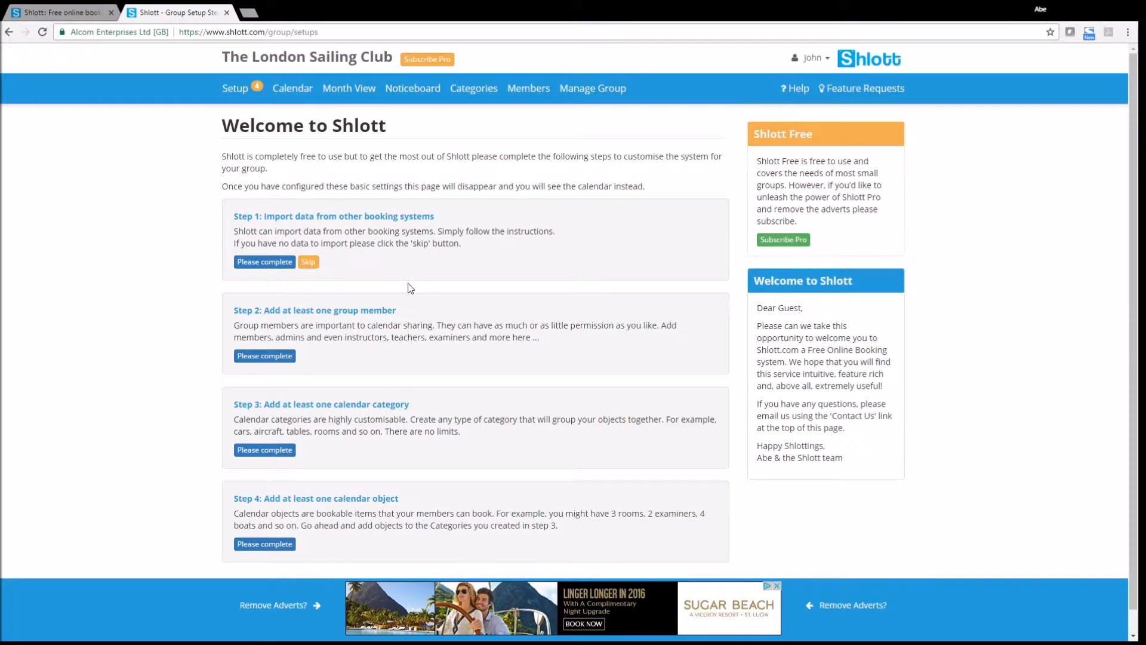
Step: Skip Step 1's import from other booking systems
scroll(408, 287, down, 1)
scroll(409, 290, up, 1)
scroll(409, 291, down, 1)
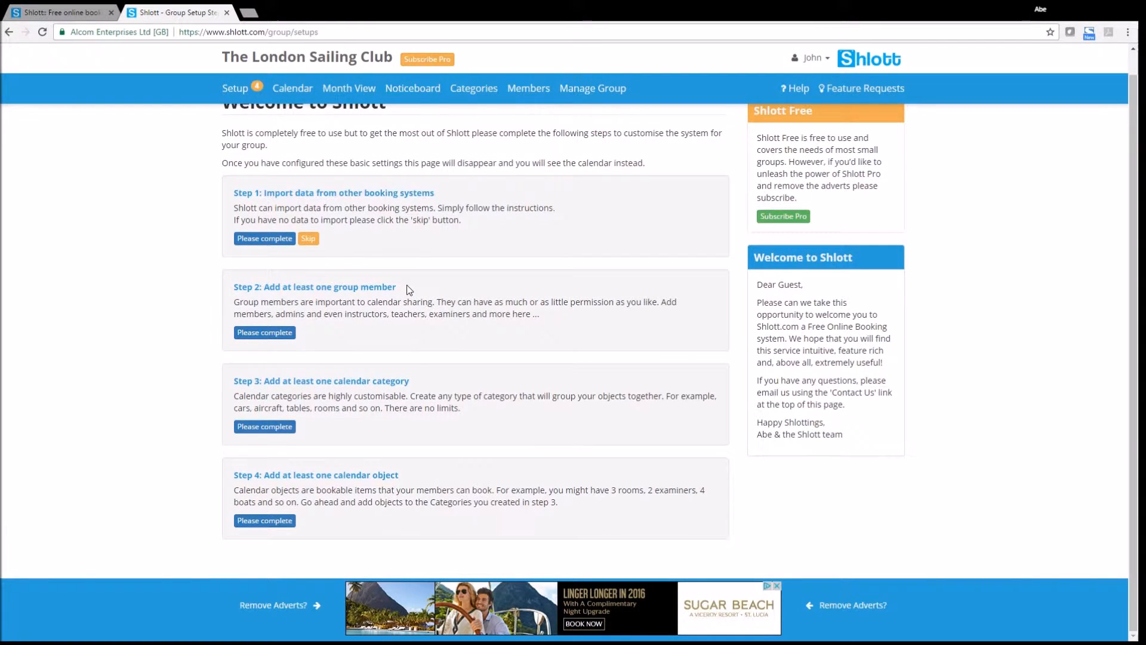
scroll(410, 290, up, 1)
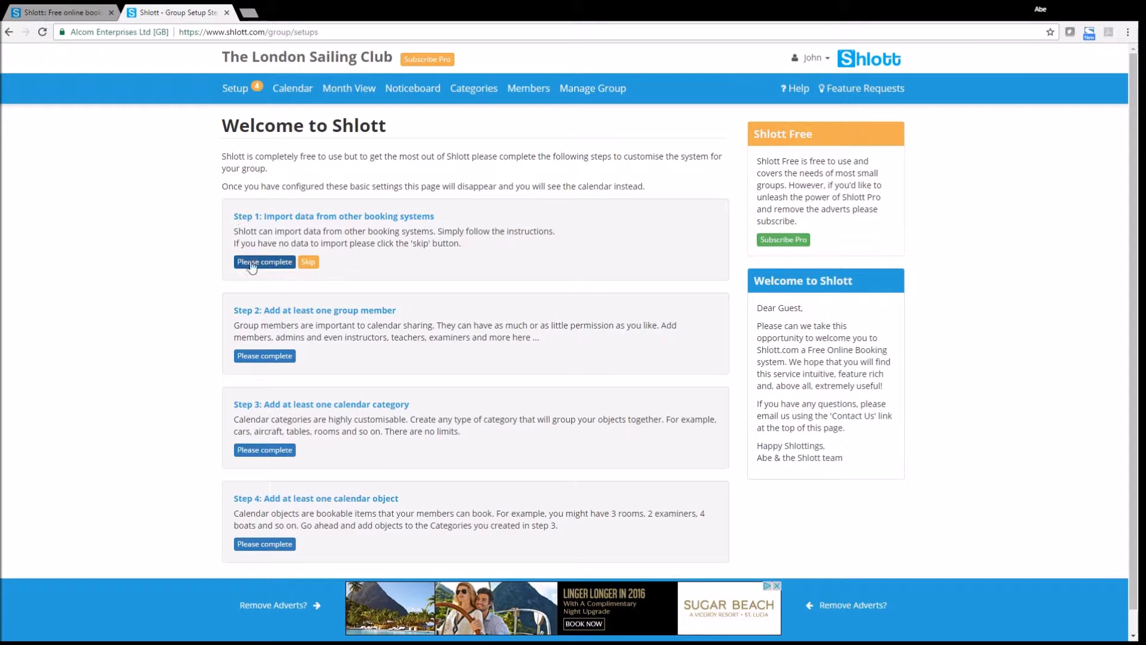
click(307, 263)
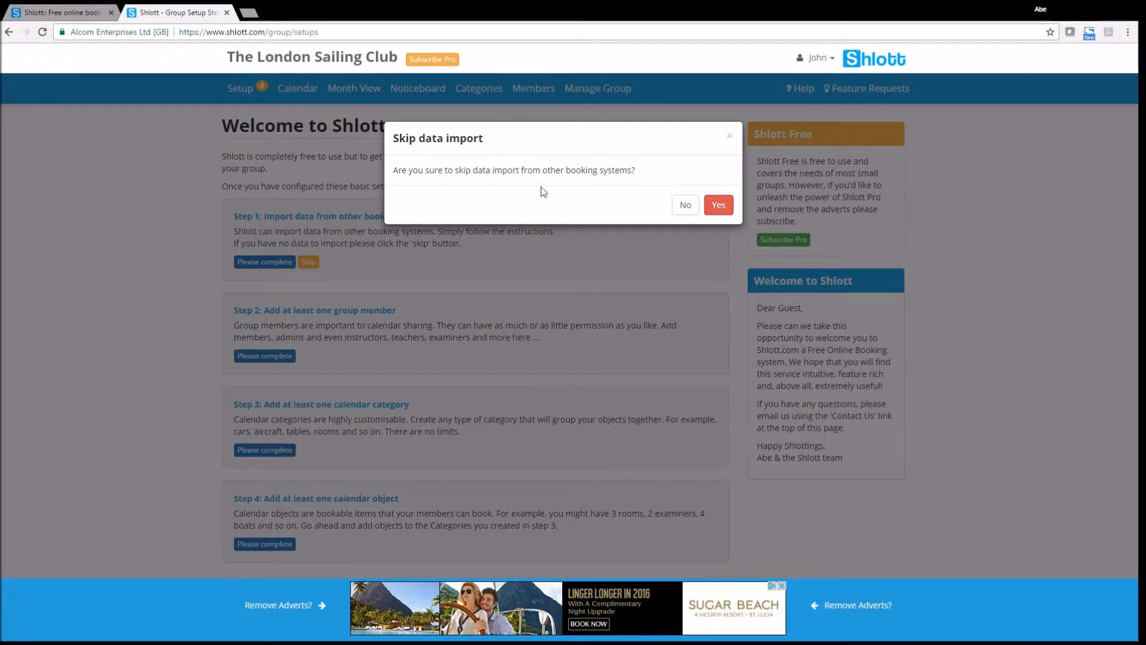
Step: Confirm skipping the data import and begin Step 2's add-member task
click(724, 207)
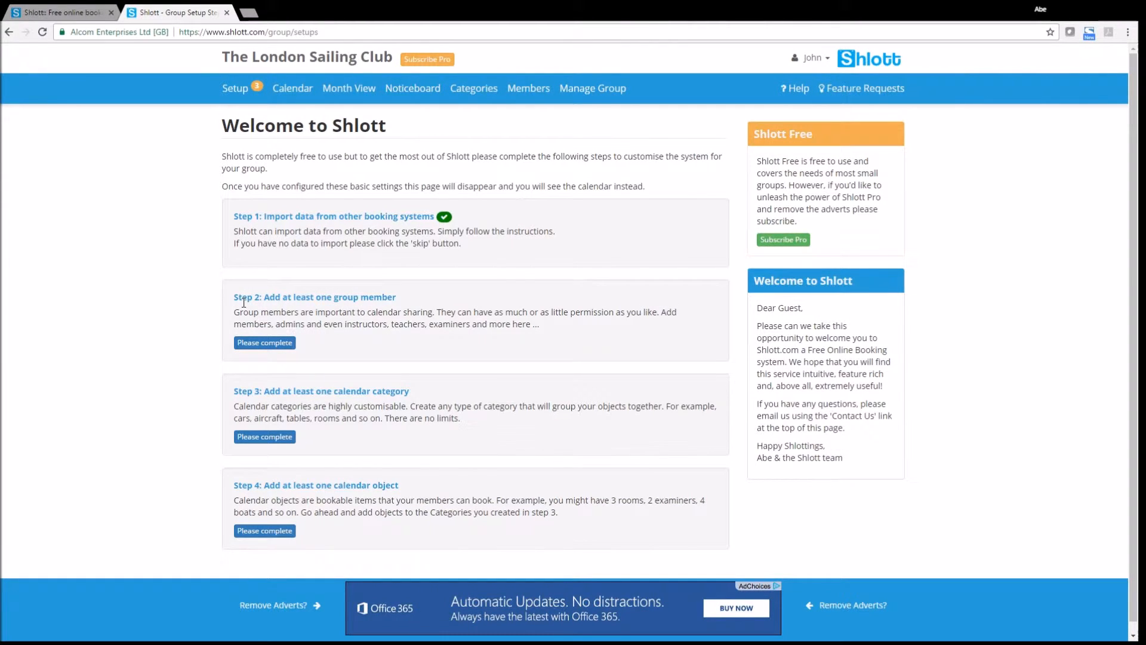
click(266, 344)
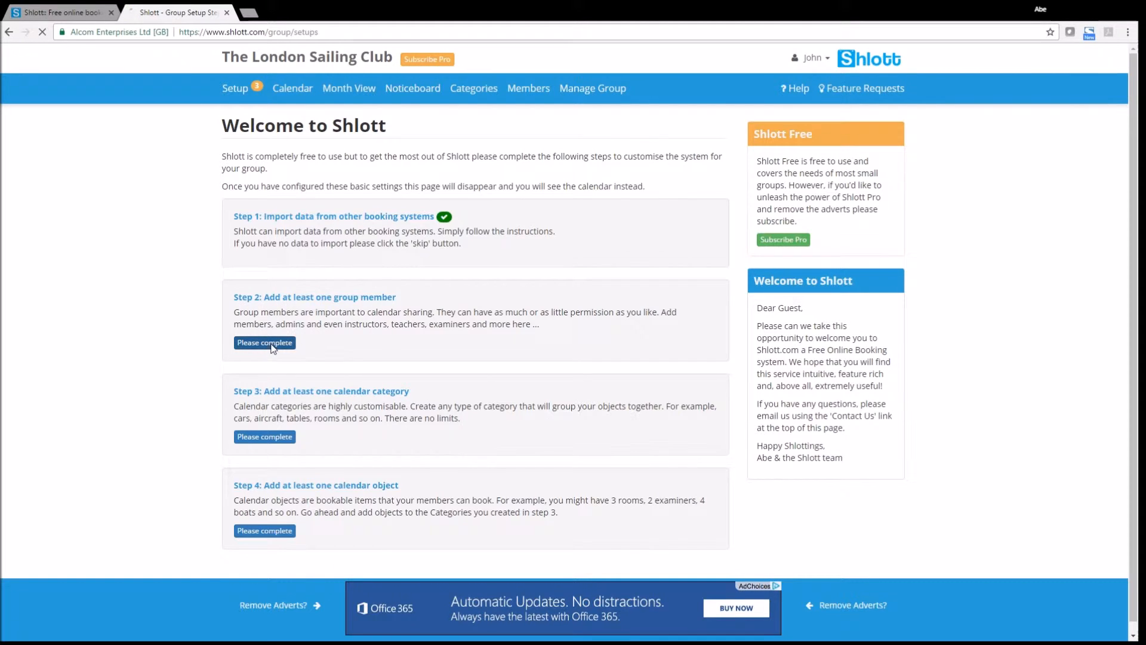
Step: Add a member by e-mail with Admin permission and role None, and save
click(335, 158)
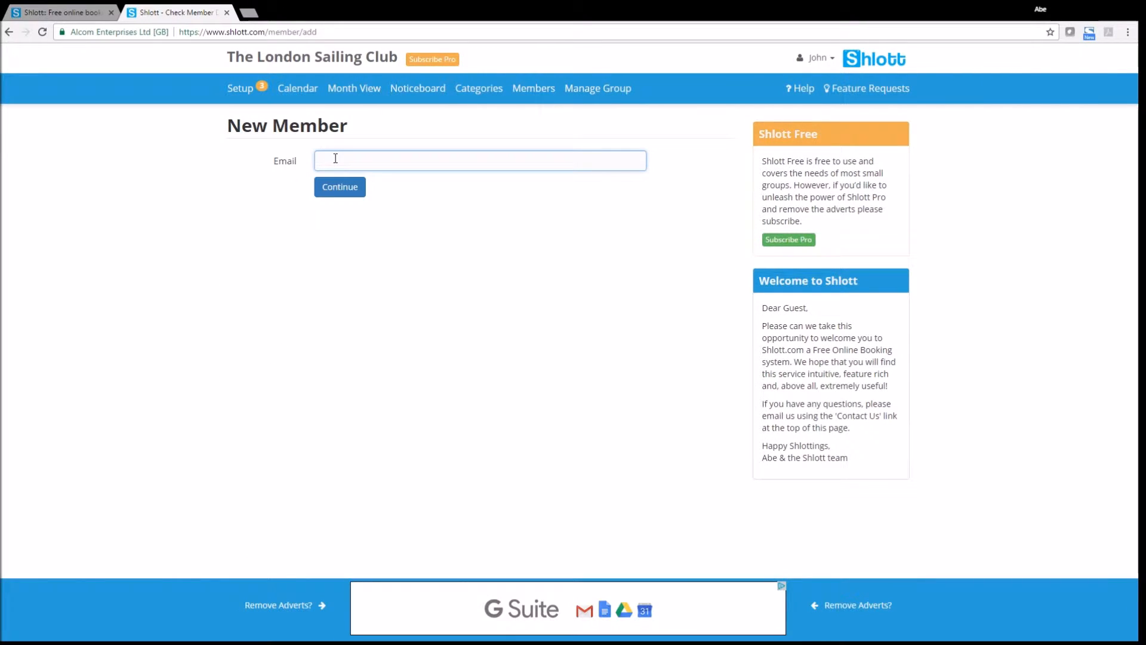
click(343, 187)
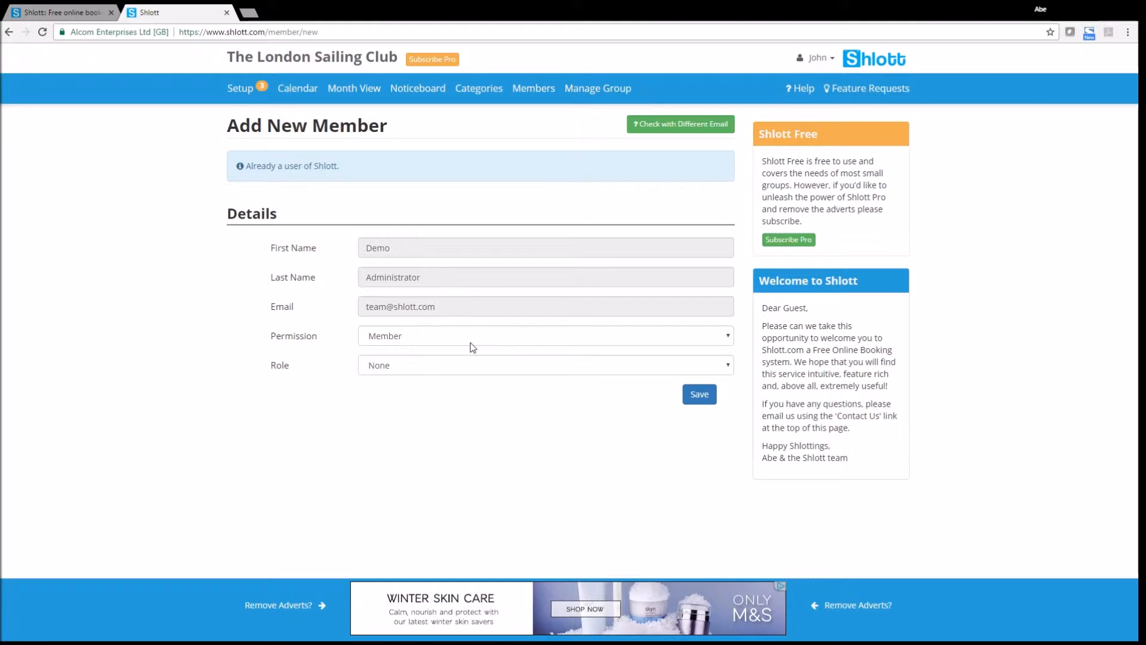
click(414, 338)
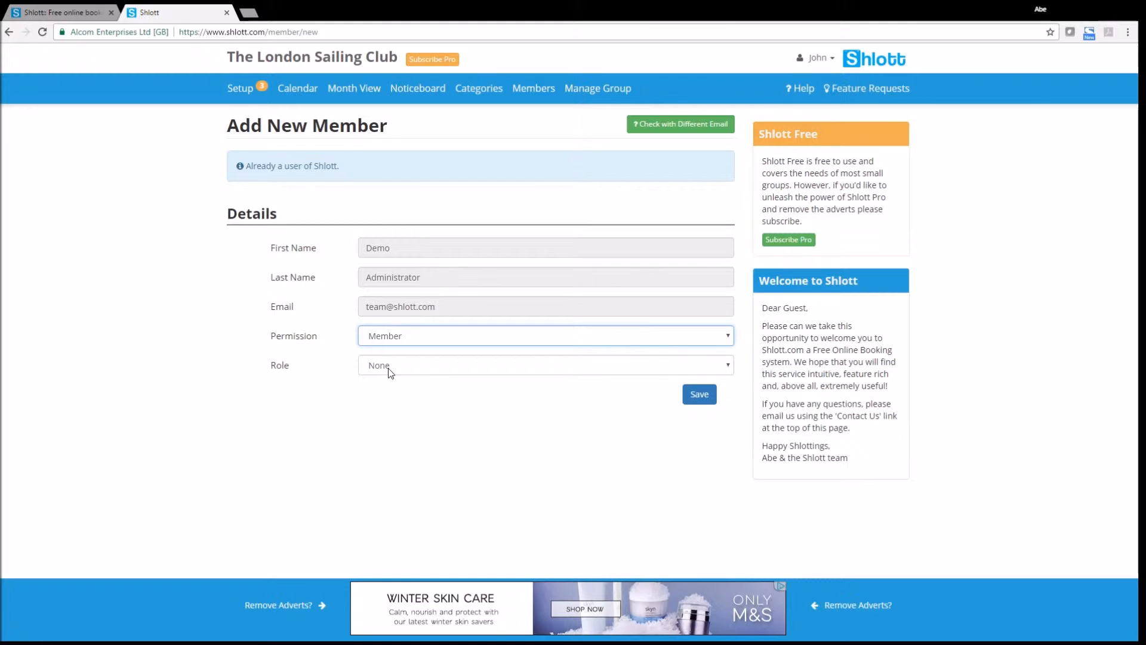
click(388, 362)
click(404, 369)
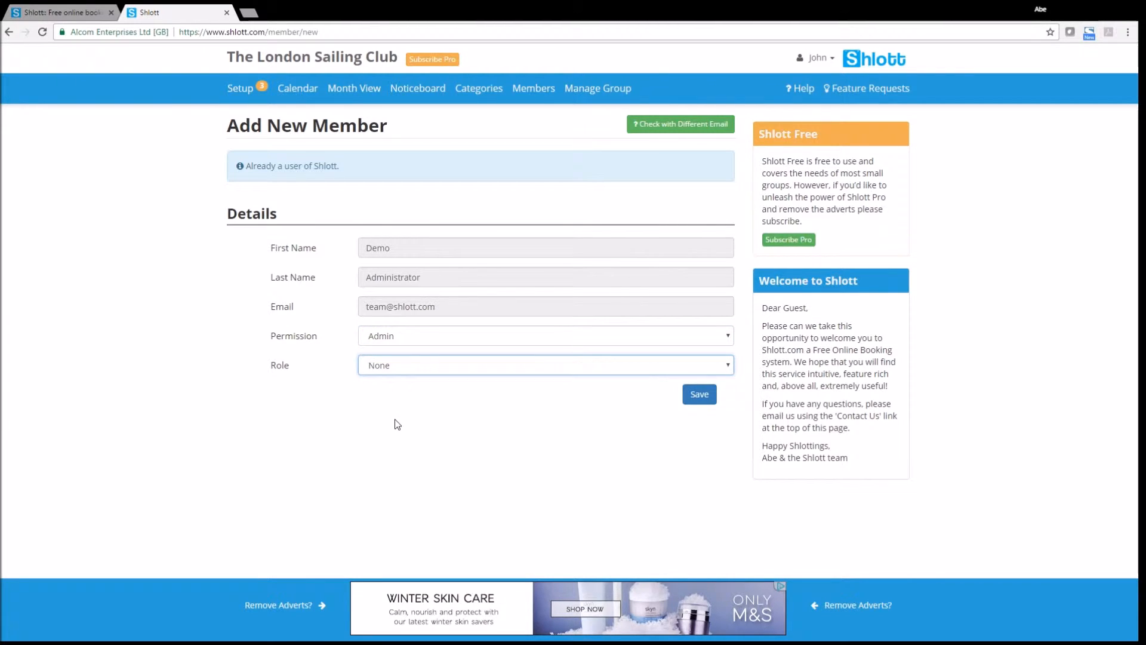
click(329, 418)
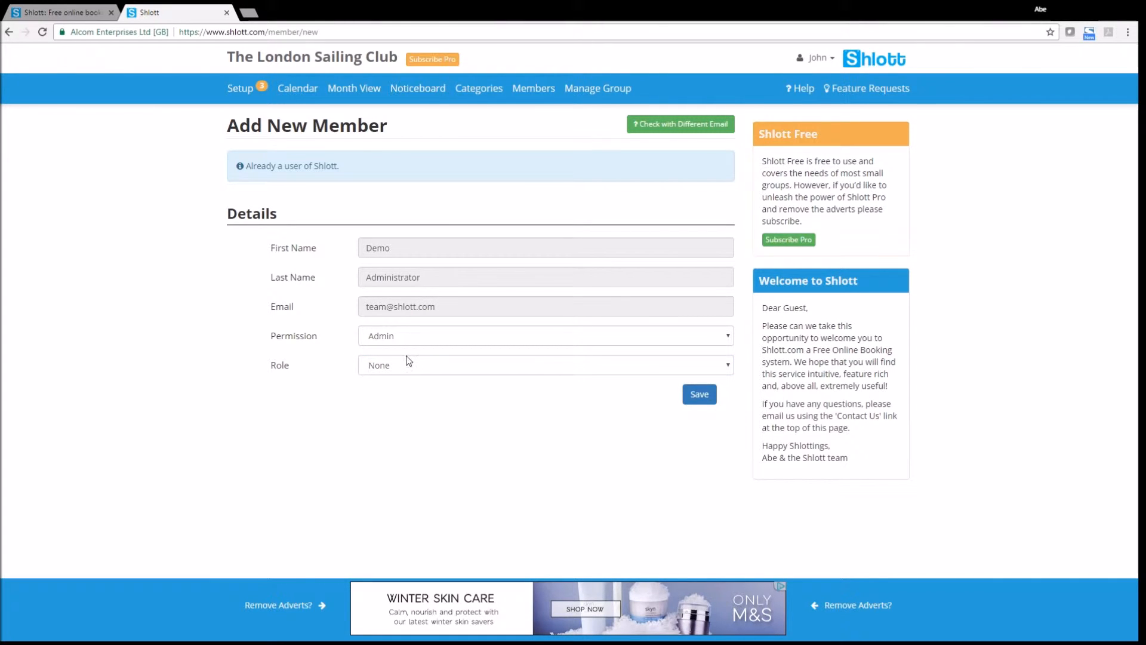
click(698, 396)
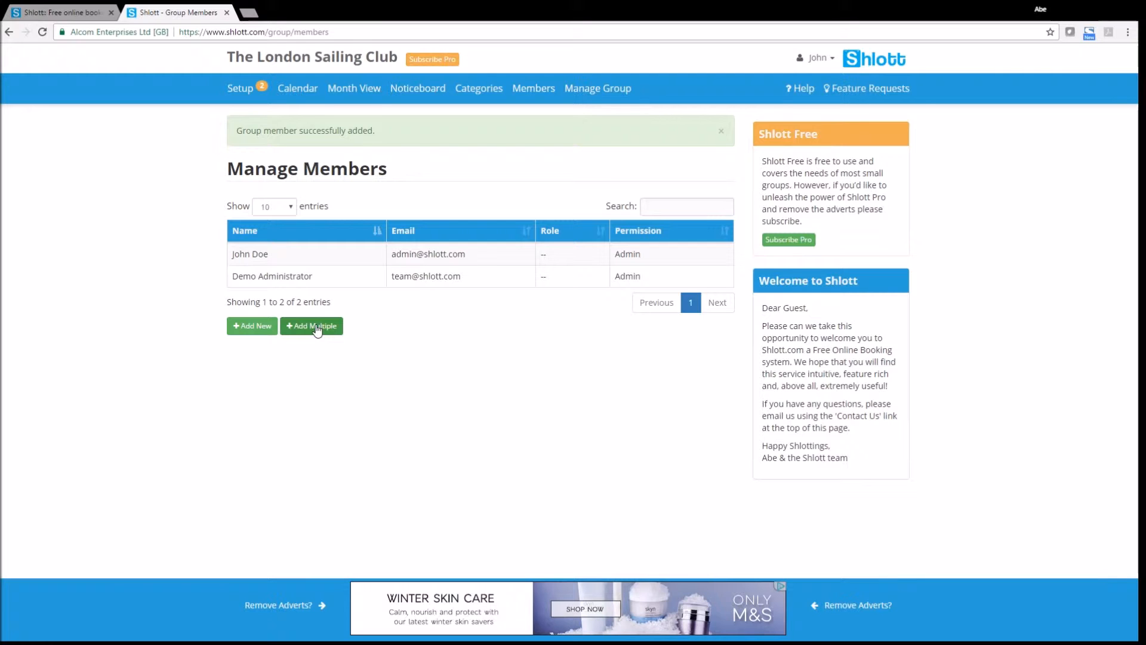
Step: Open the Setup checklist from the top navigation bar
click(237, 91)
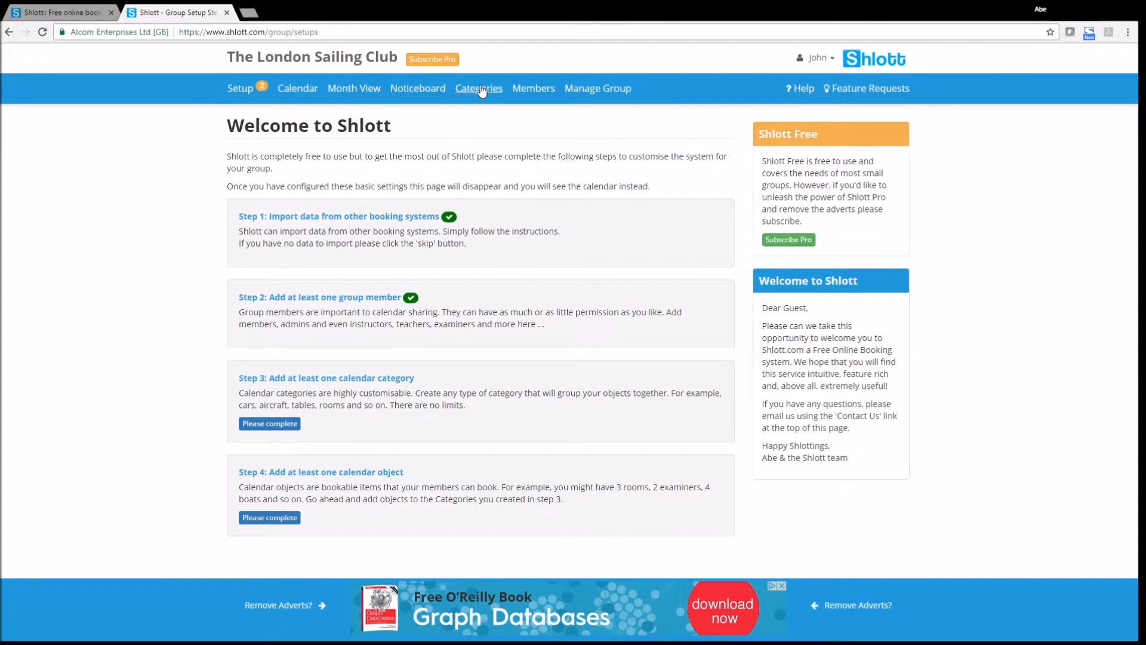
Step: Open the New Category form from Step 3 and look over its options
click(265, 425)
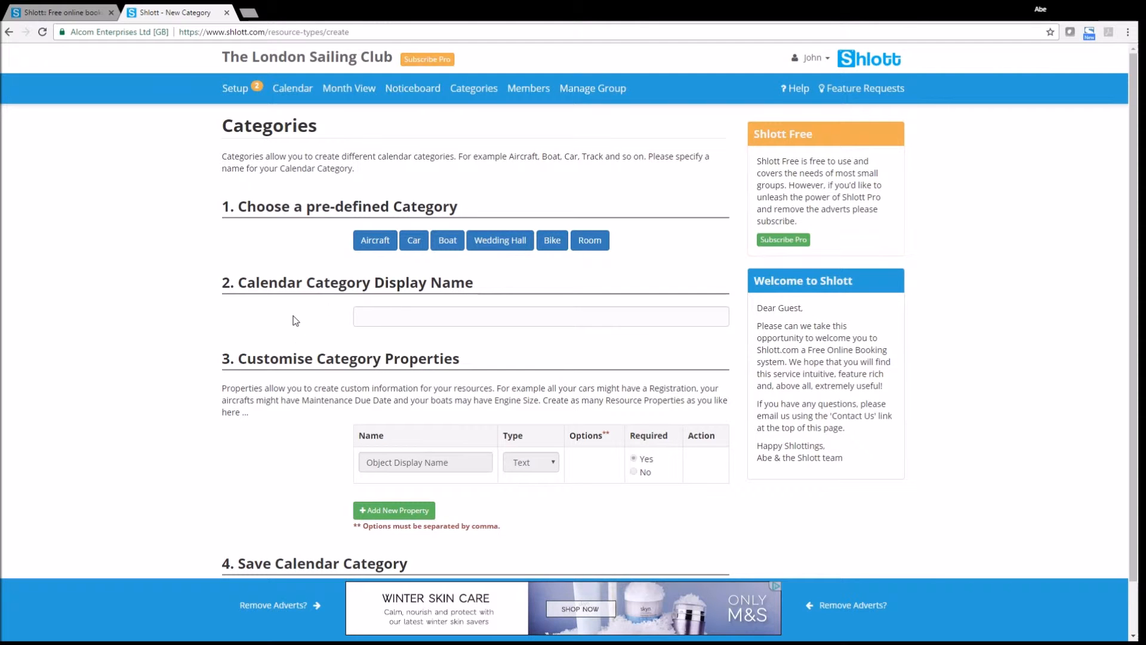
scroll(292, 320, down, 1)
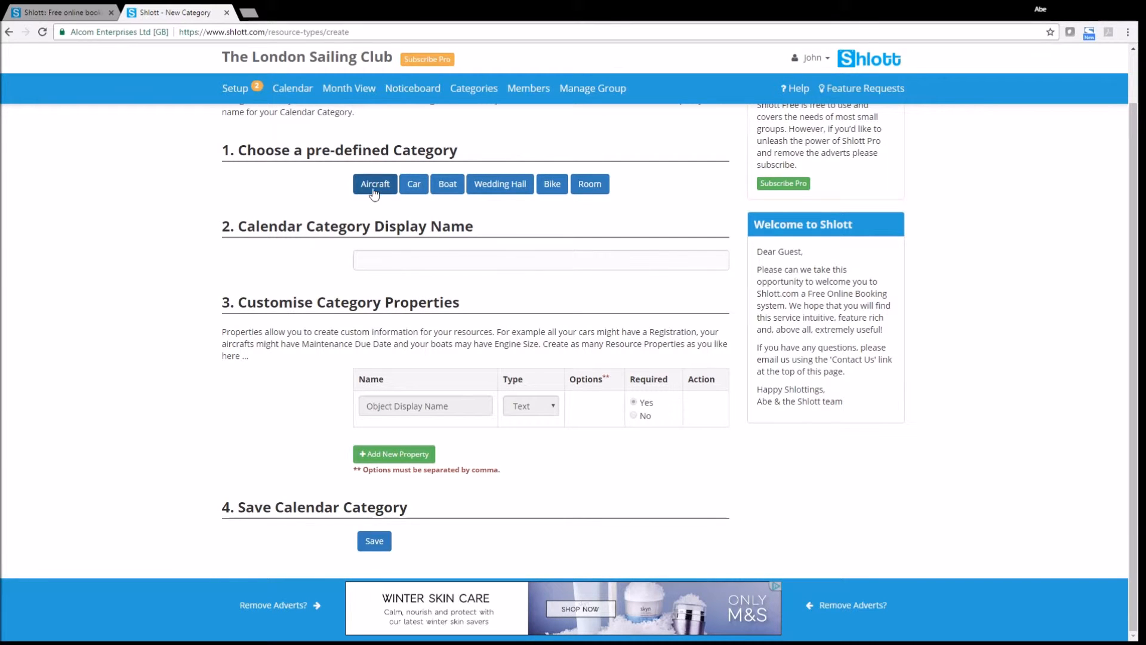
Step: Apply the Boat preset so the category's display name is Boat, with Name and Color properties
click(443, 187)
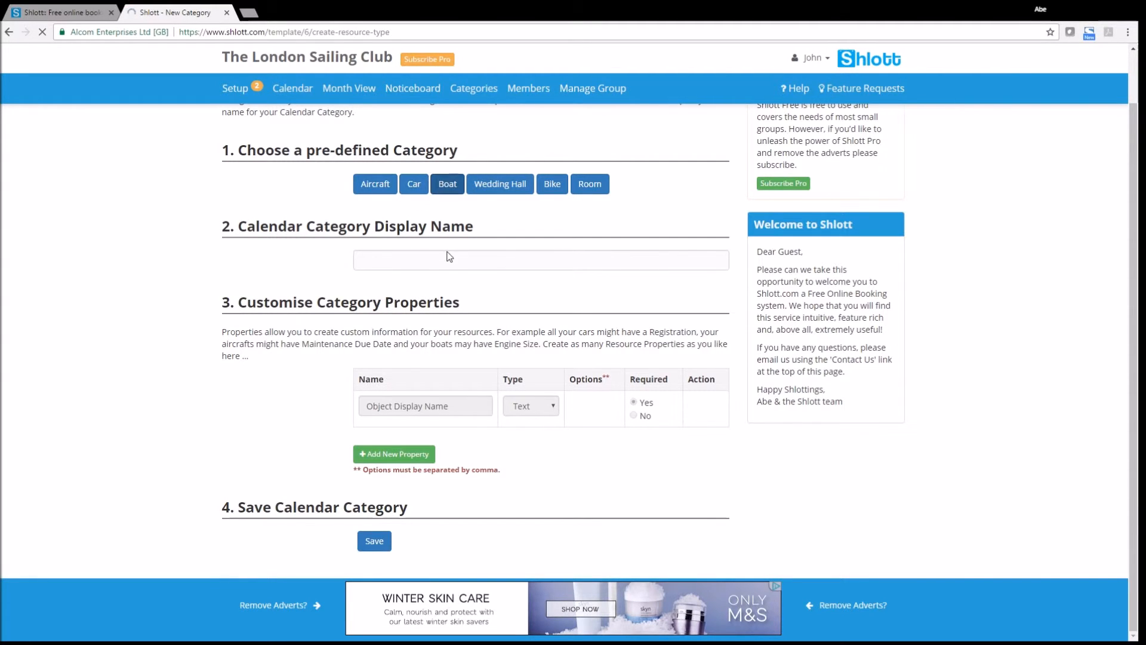
scroll(263, 316, down, 2)
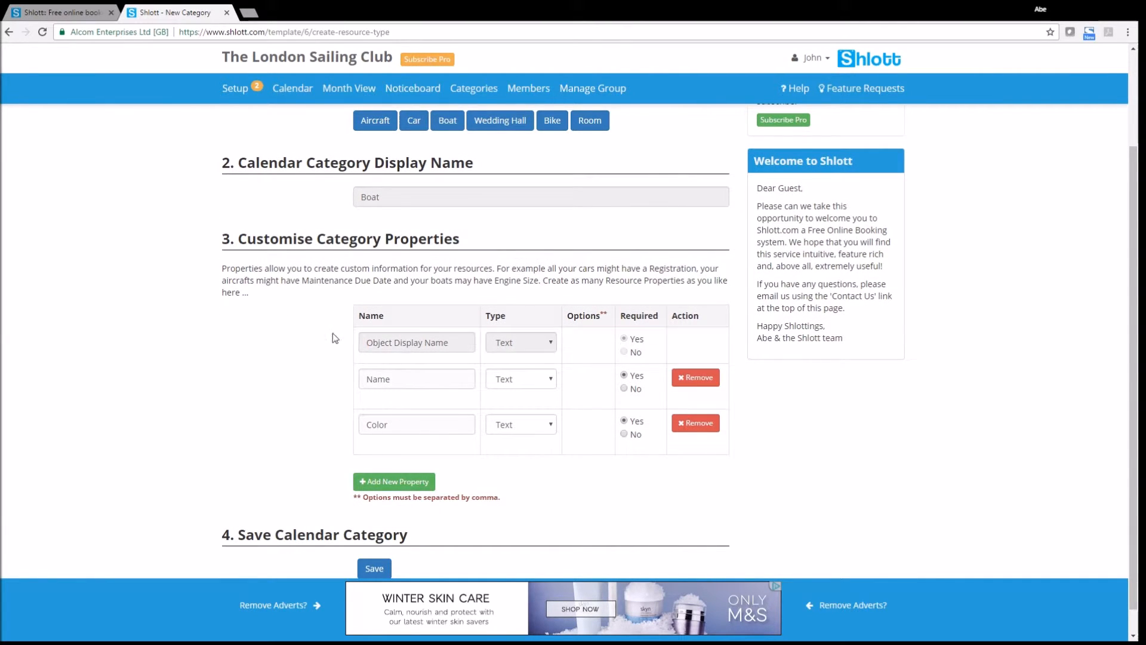
scroll(277, 299, up, 1)
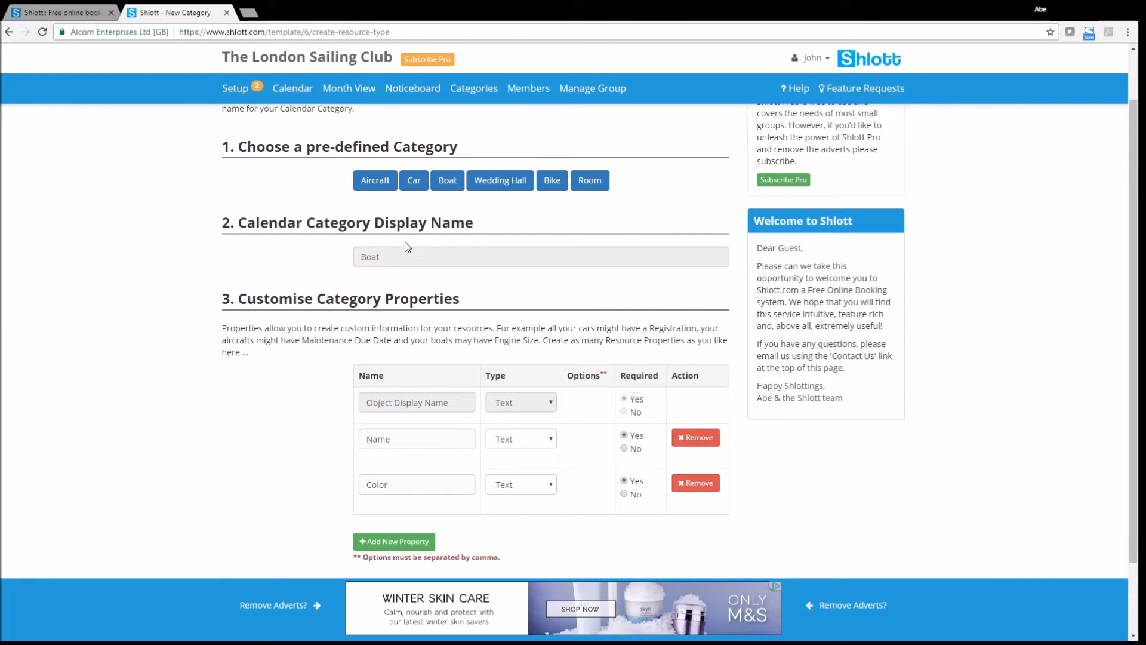
click(380, 258)
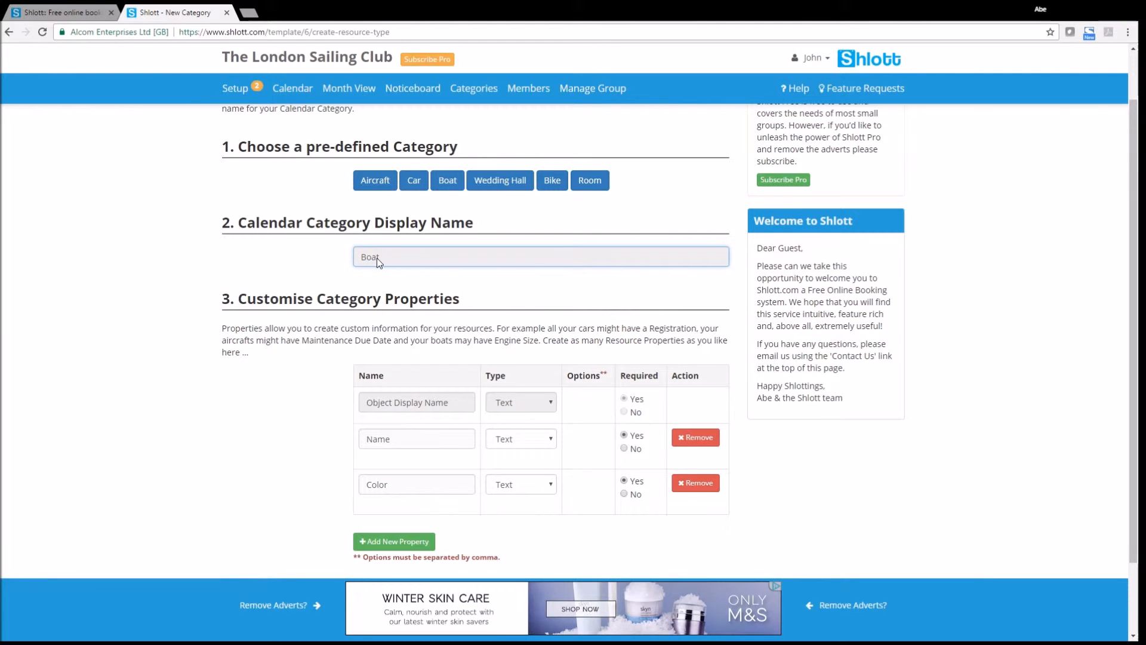
scroll(304, 272, down, 1)
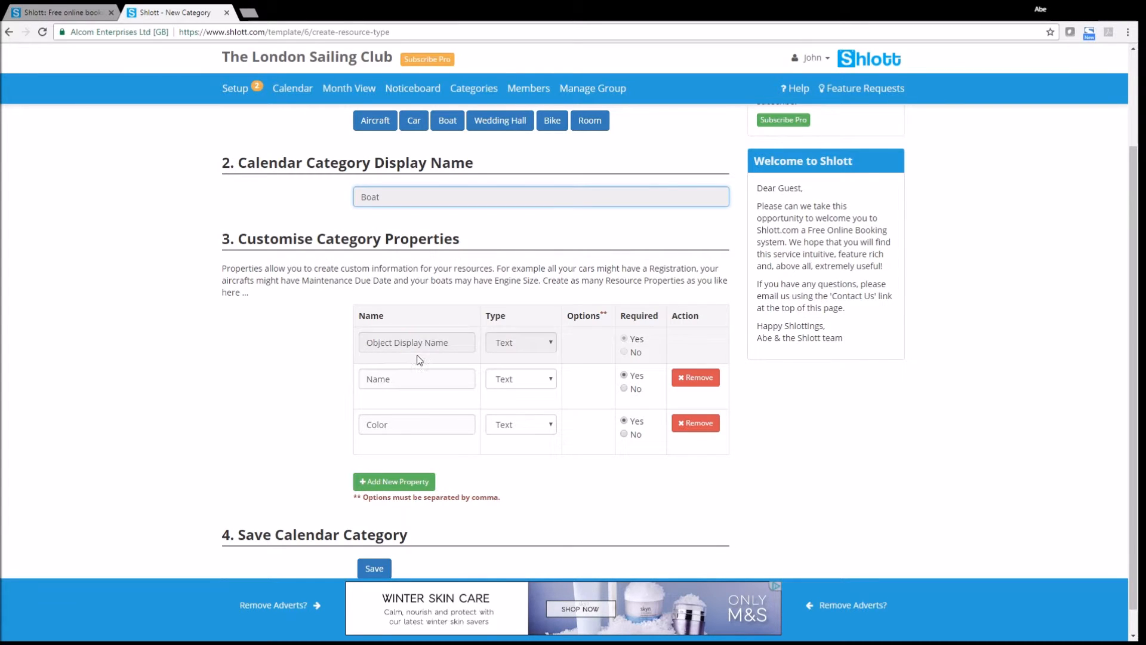
click(505, 342)
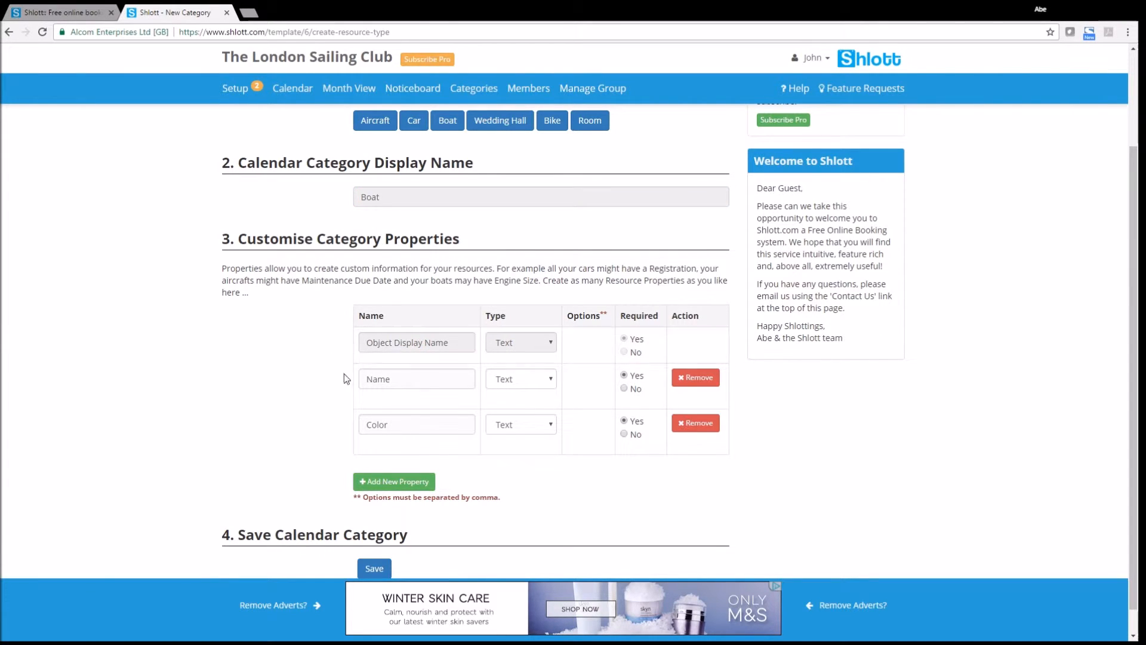
Step: Rename the Name property to Engine Size as a Select with options 1.5hp, 2hp, 5hp
double_click(411, 380)
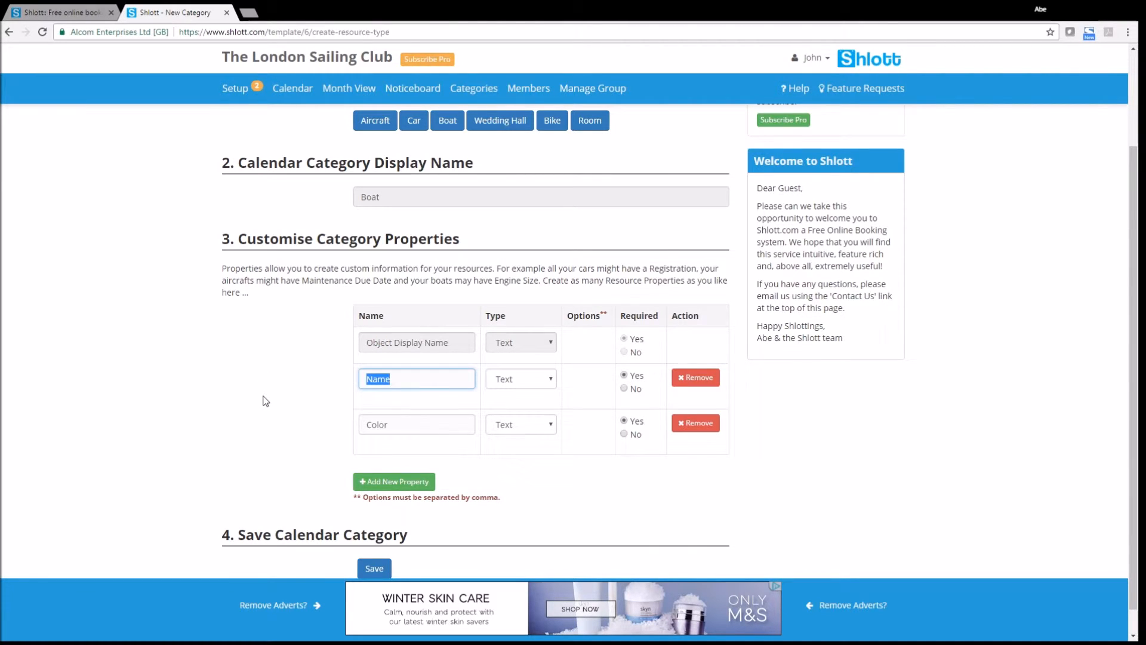
text(Engine)
click(531, 382)
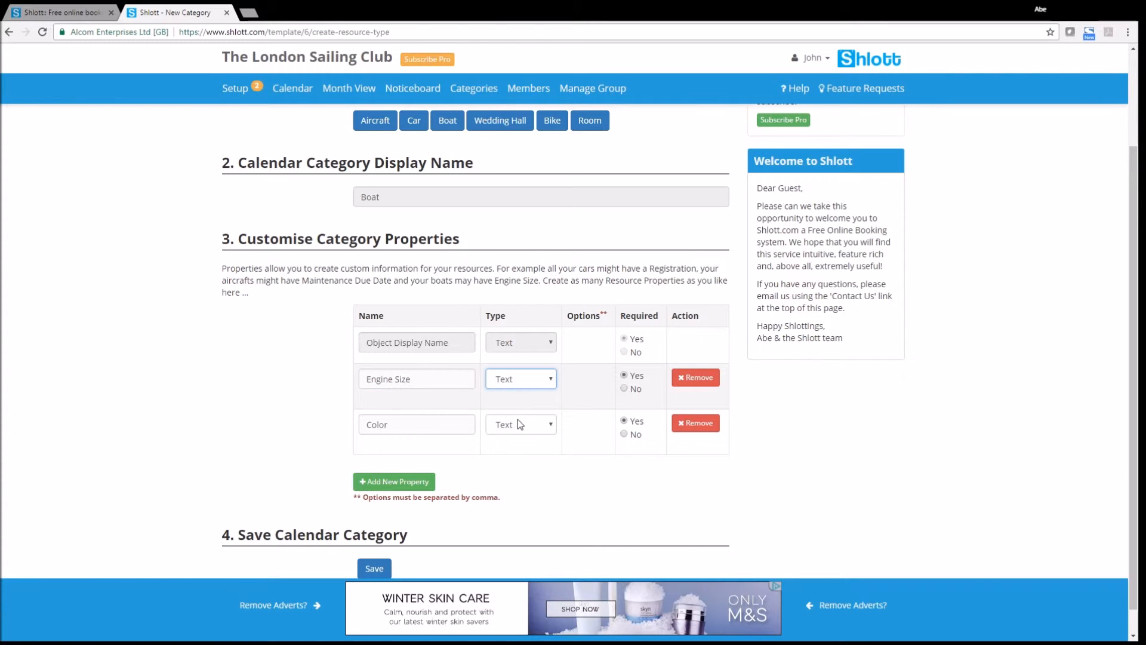
click(518, 419)
click(539, 379)
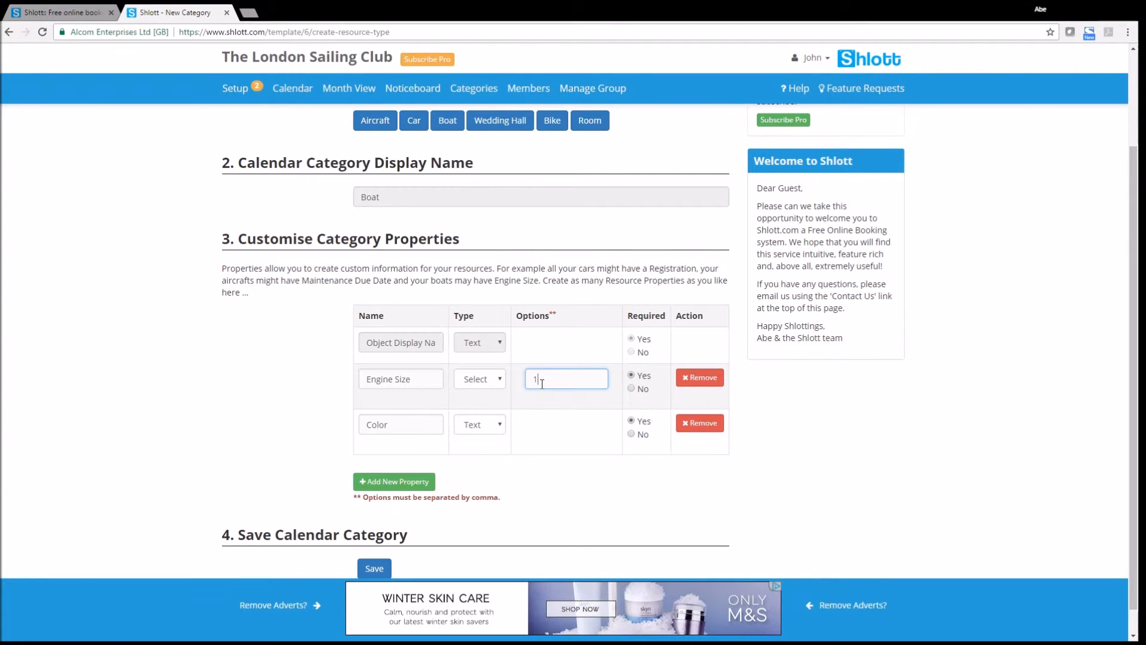
text(1.5hp,2hp,5hp)
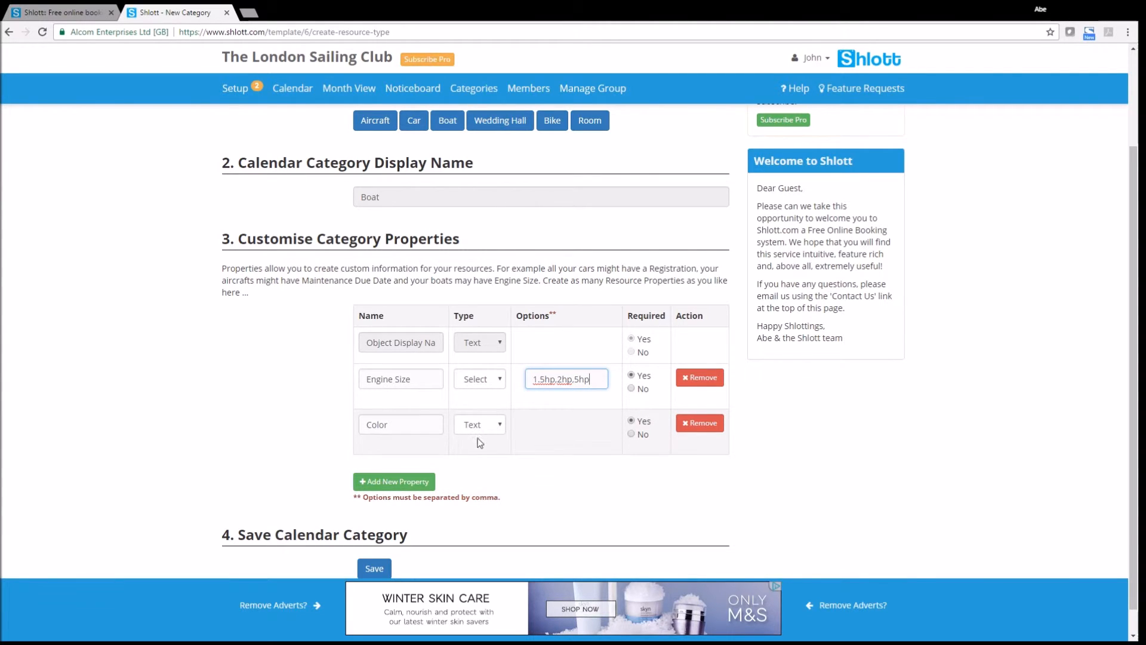
Step: Add a Berth property and save the Boat category
click(387, 486)
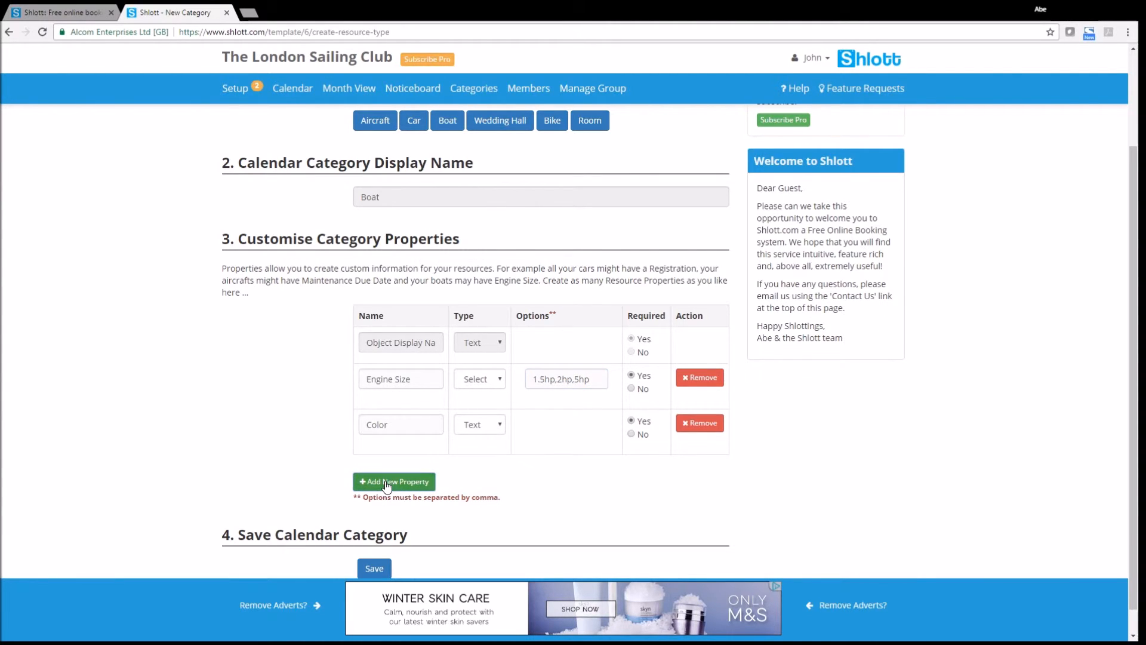
click(394, 472)
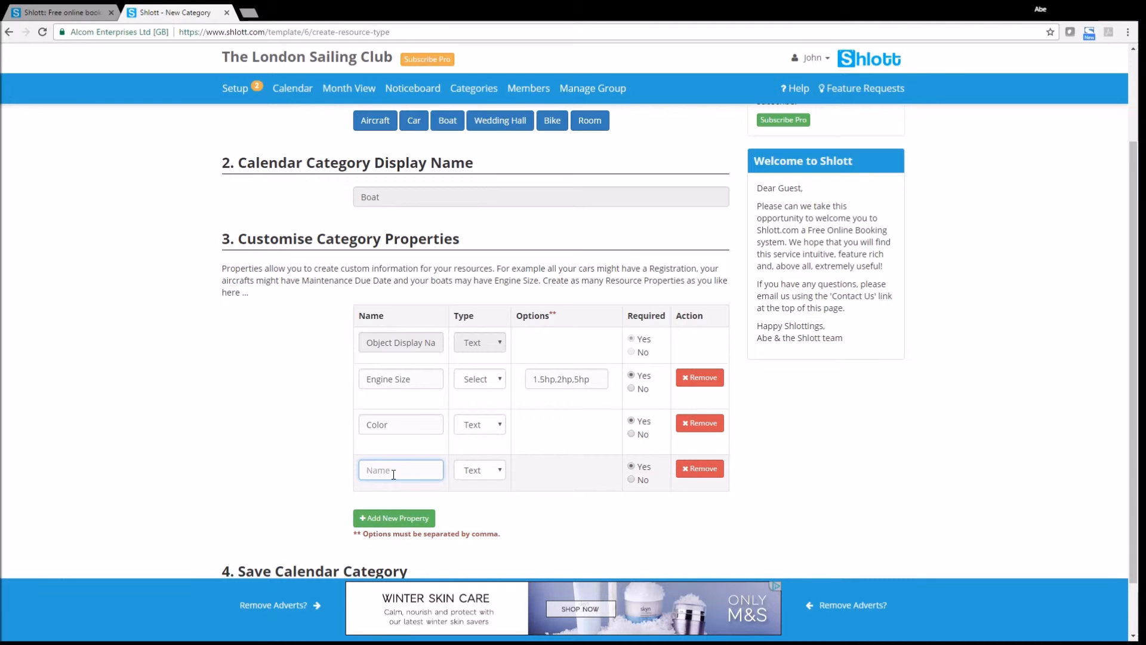
text(Berth)
key(Tab)
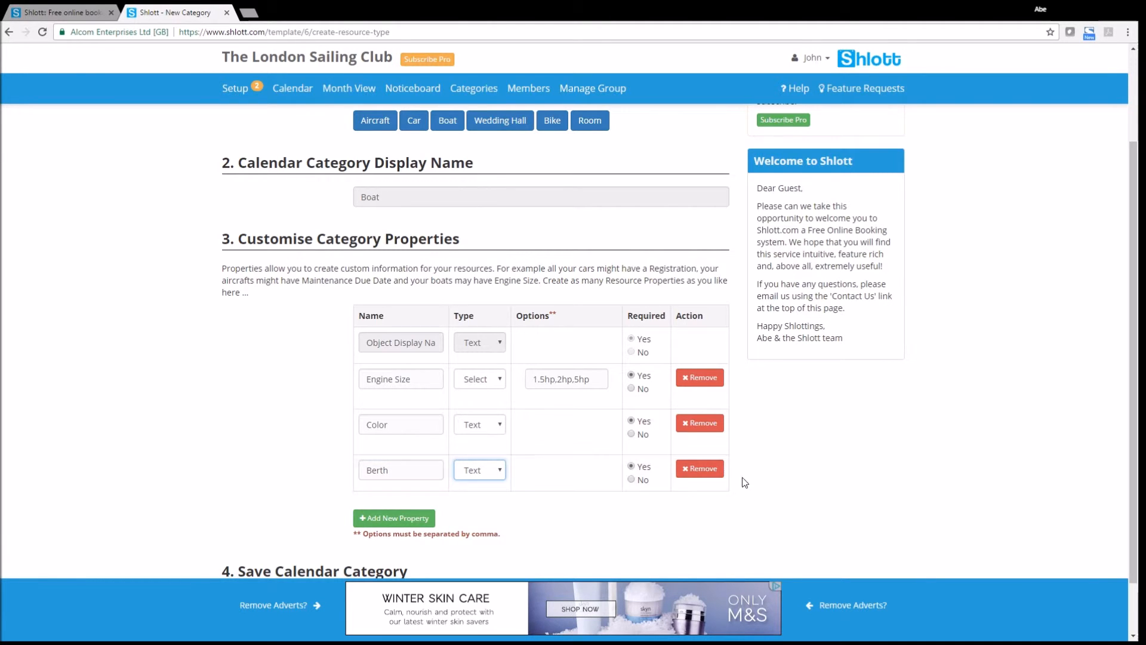
scroll(89, 435, down, 1)
click(381, 542)
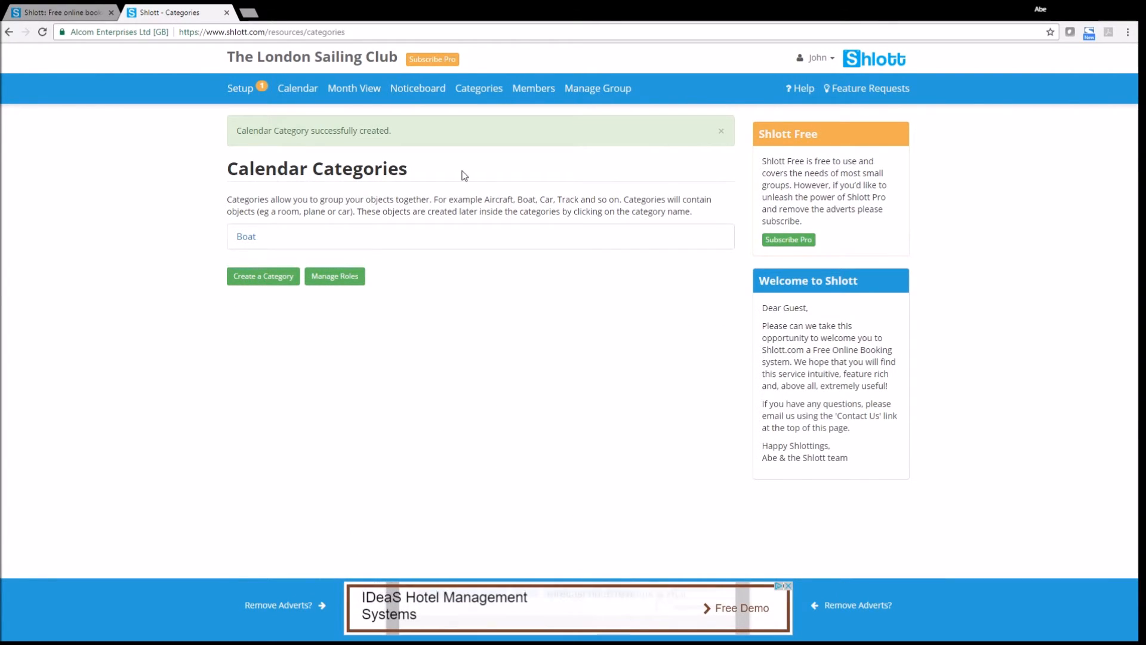
Step: Move the setup checklist on to Step 4 and open the empty List of Boat page
click(244, 237)
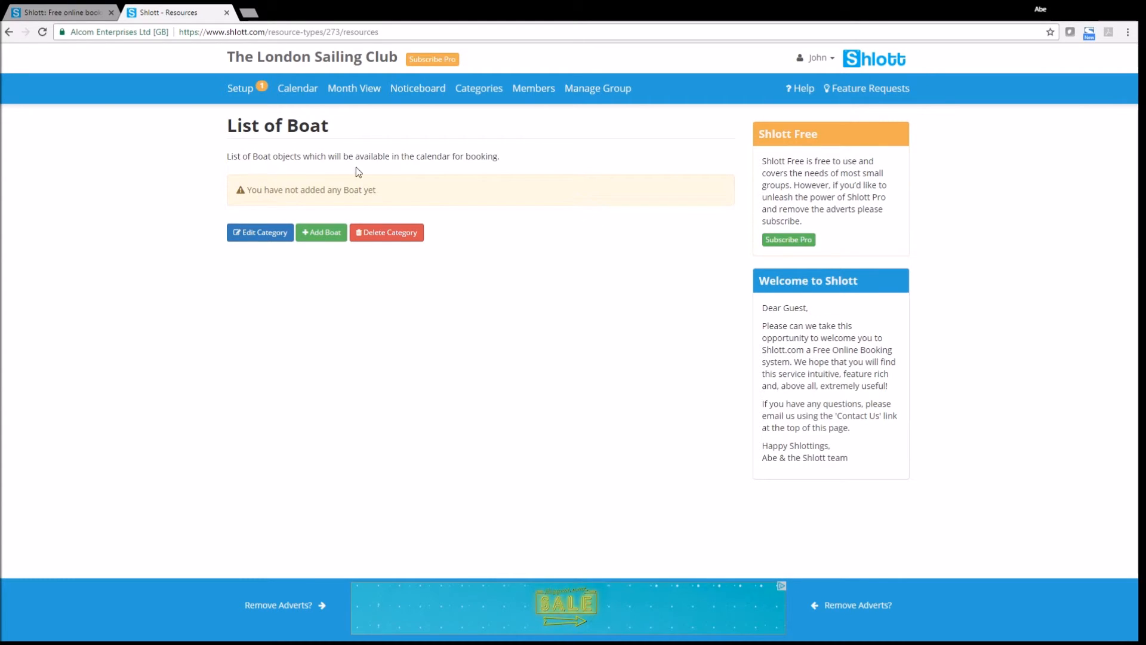
click(241, 91)
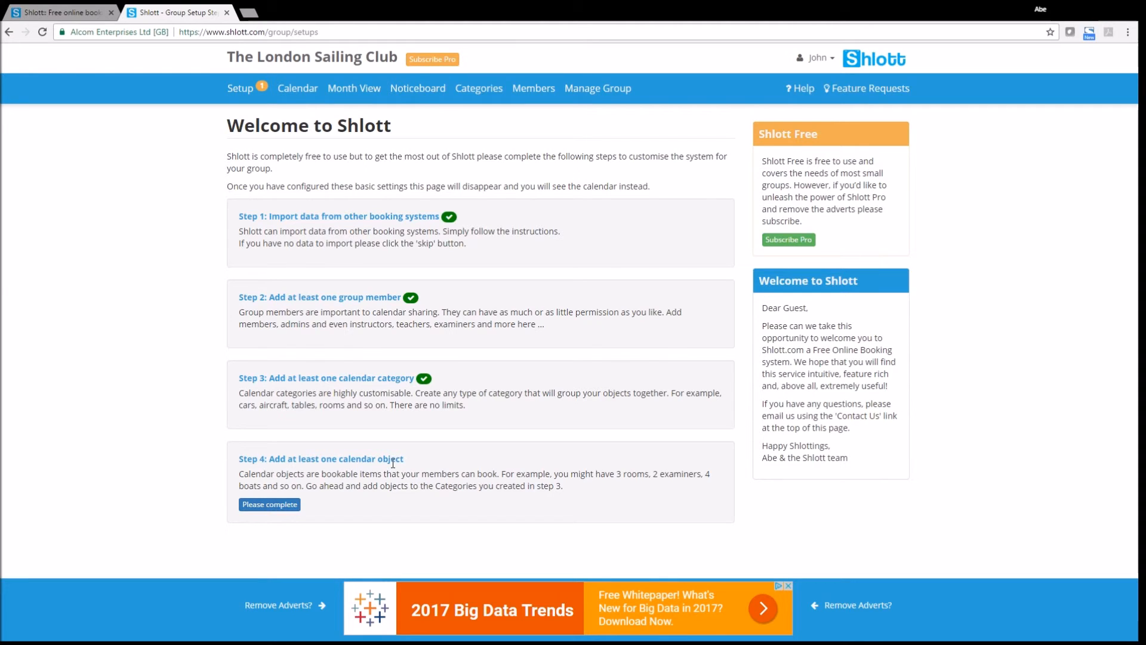
click(281, 506)
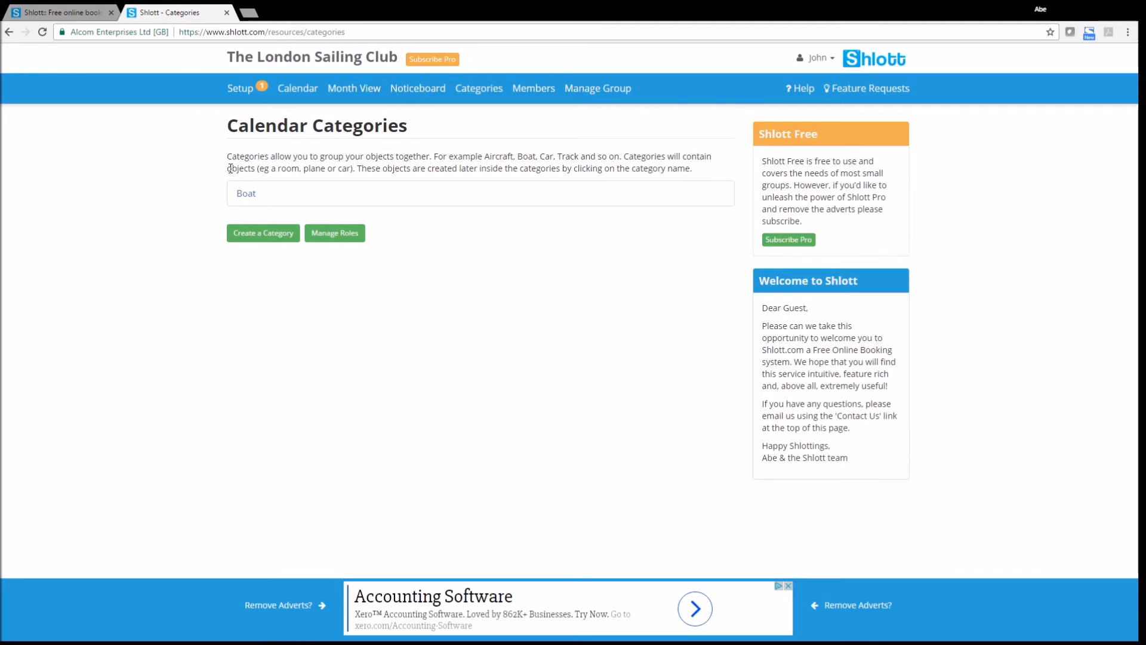
click(247, 197)
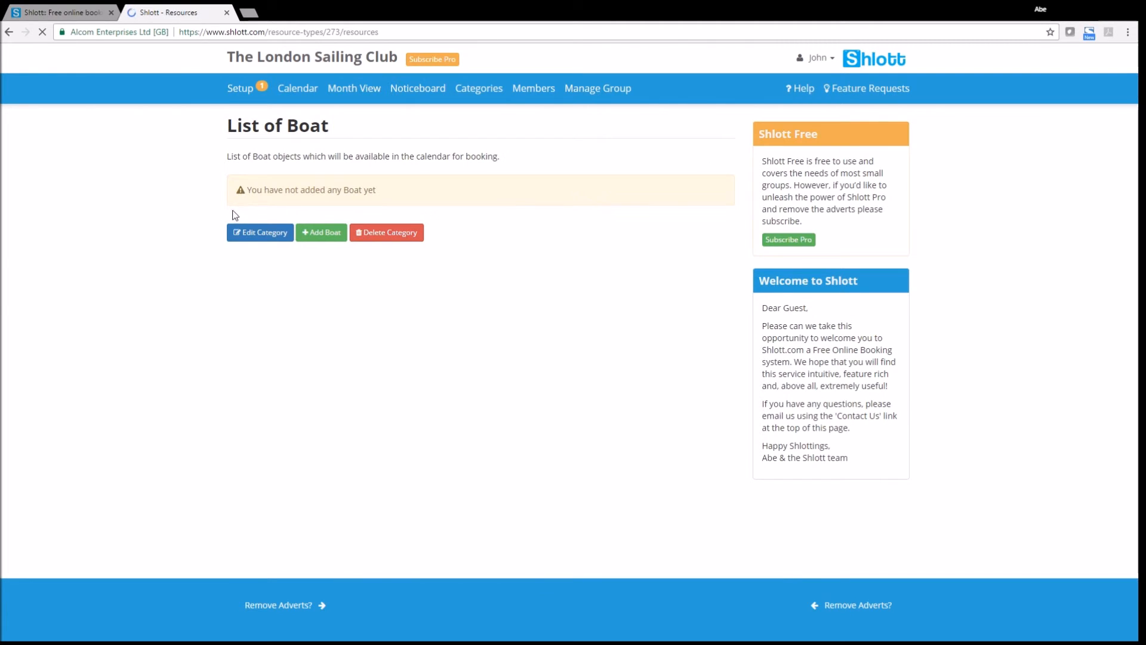
Step: Create boat 'The Winn' with Engine Size 2hp, Color 'White / Blue' and Berth 4
click(326, 237)
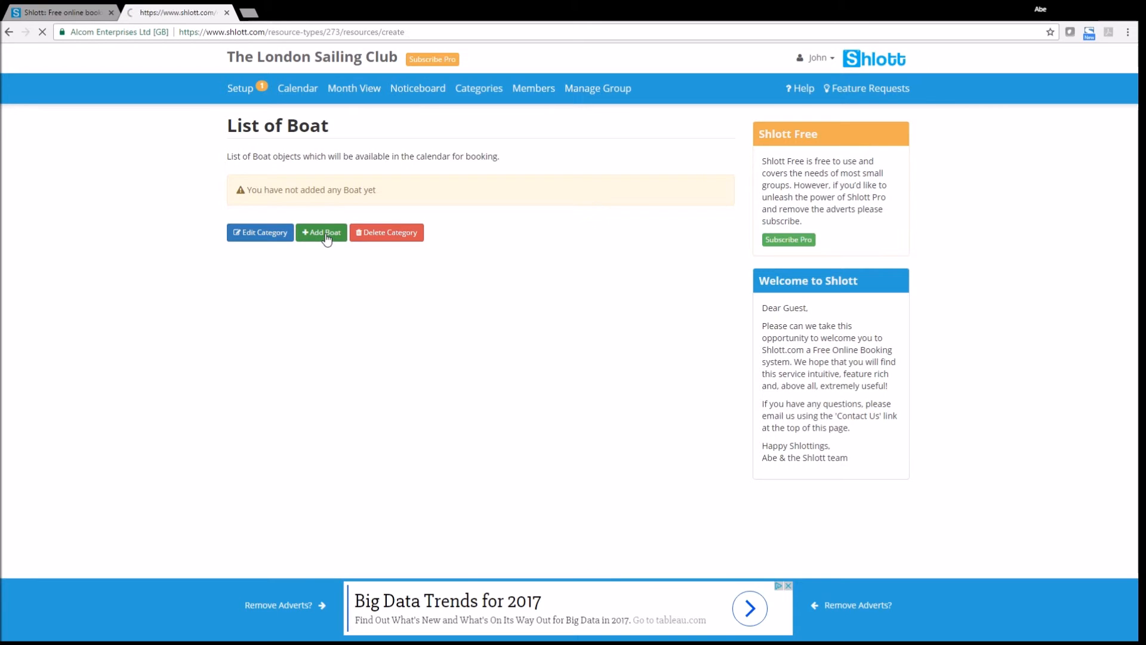
click(380, 209)
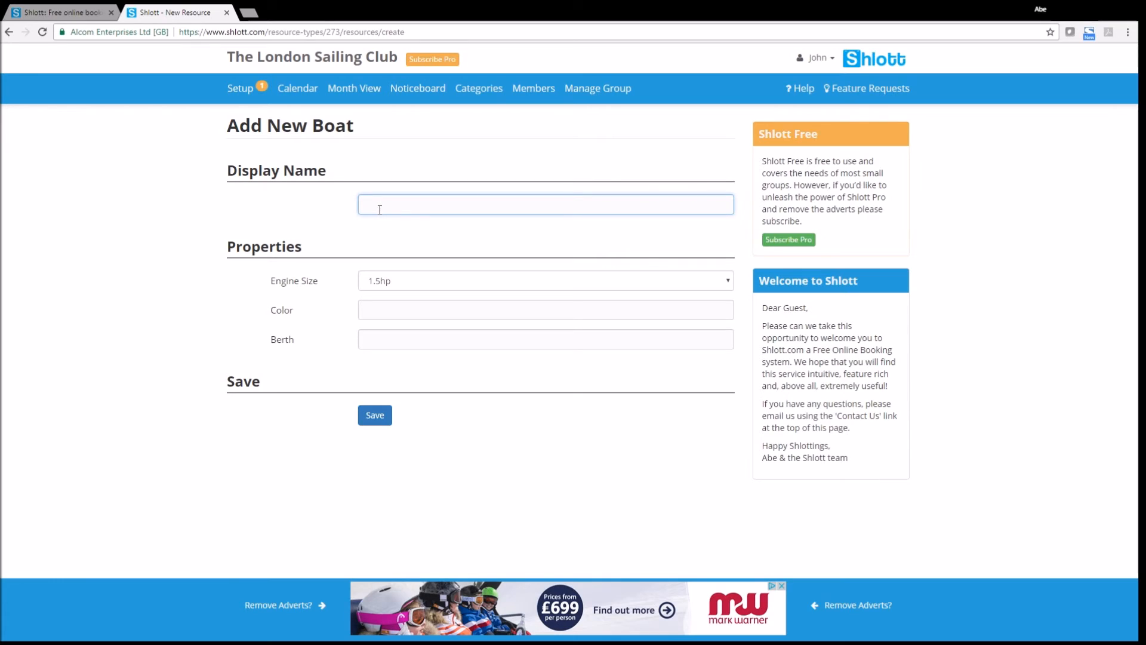
text(The Winn)
click(396, 288)
click(380, 310)
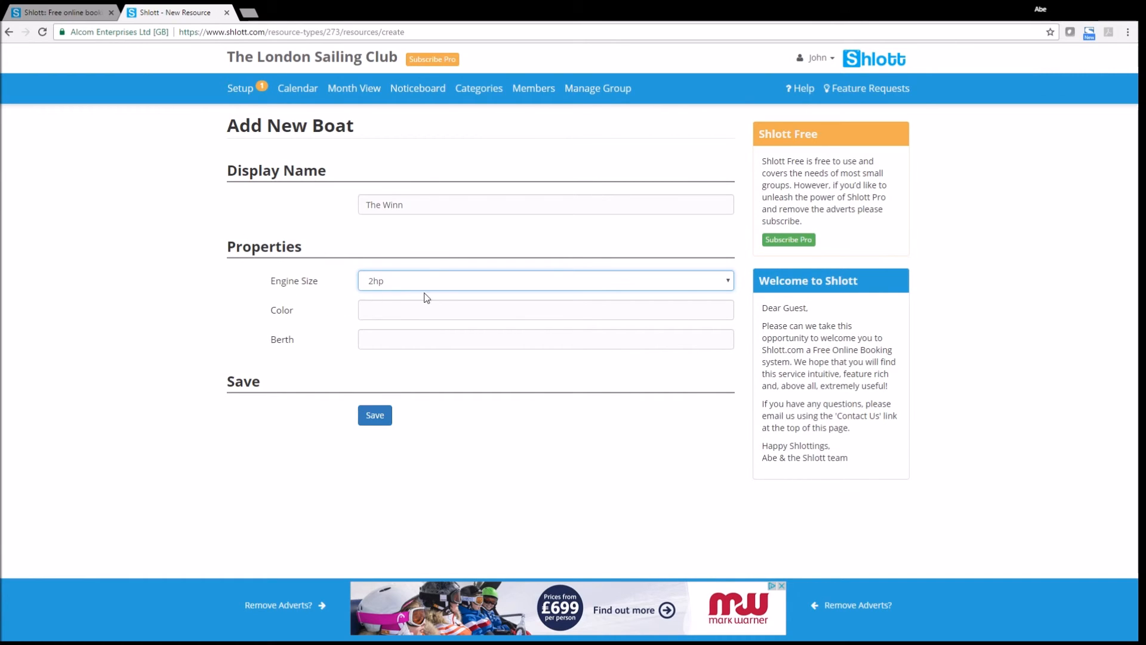
click(382, 312)
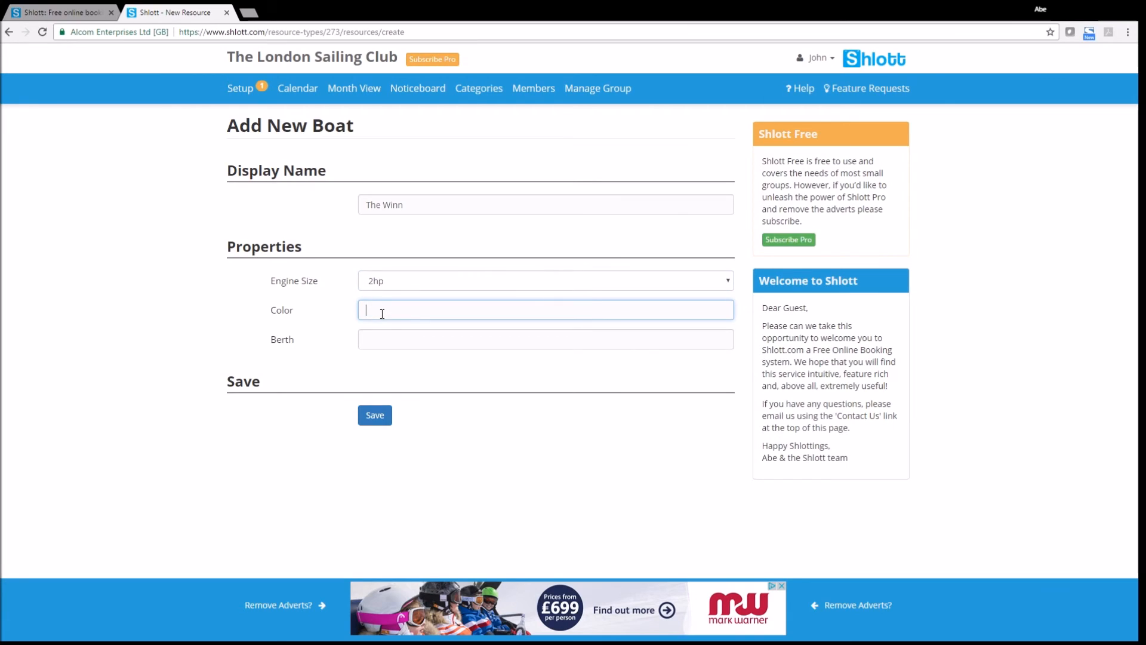
text(White / Blue)
click(385, 333)
text(4)
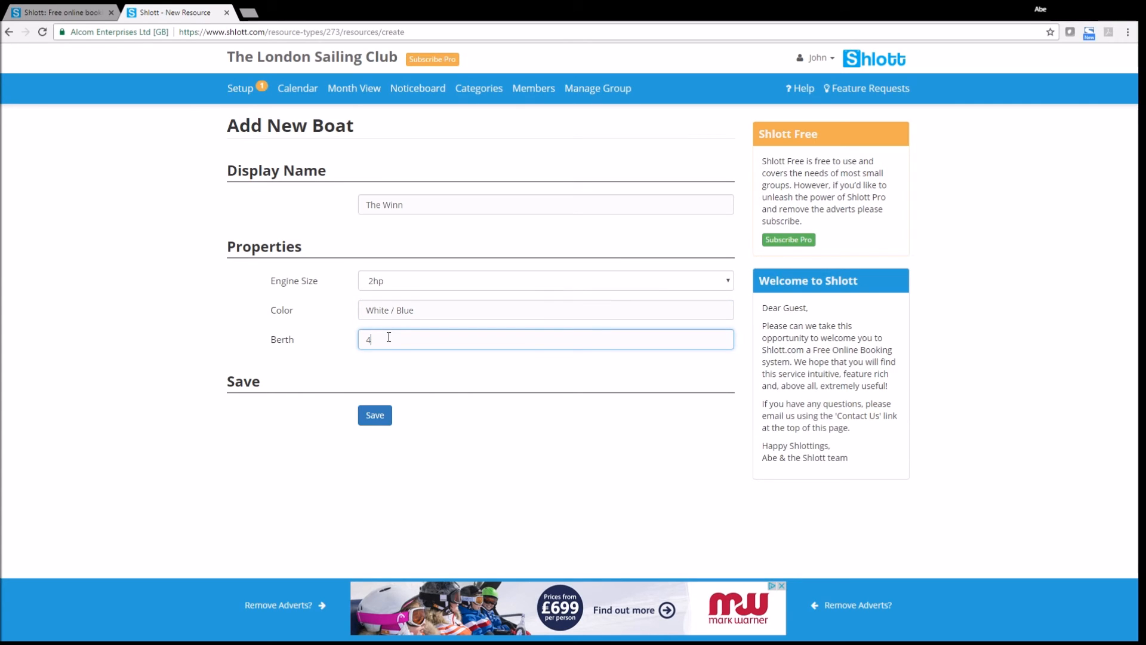
click(374, 415)
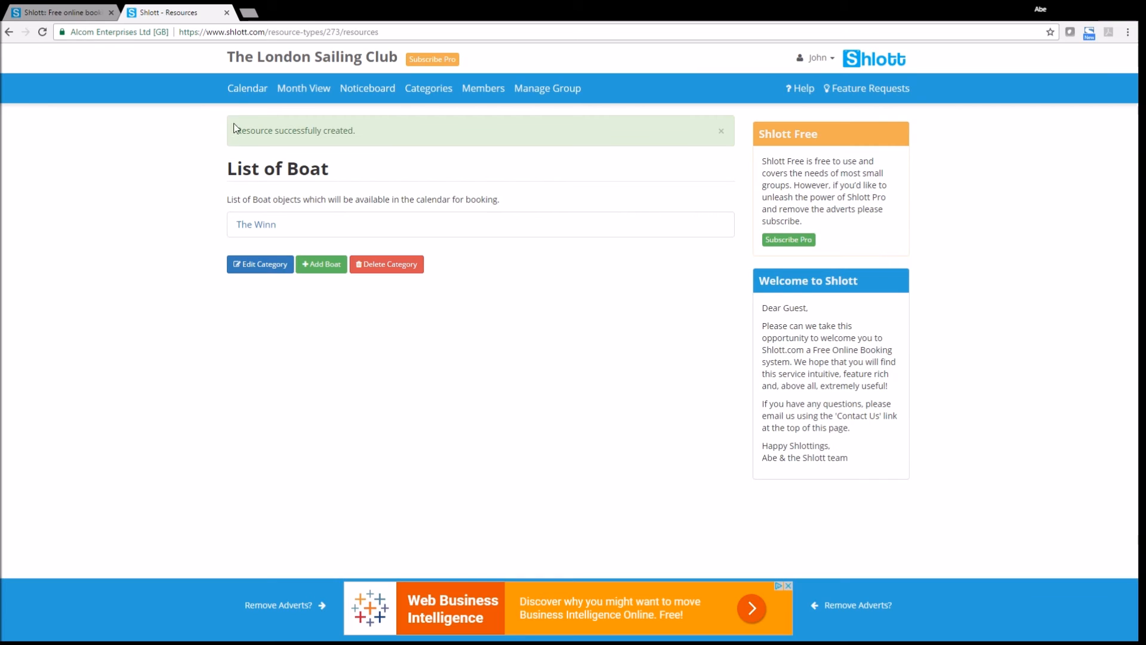
Step: Go to the Calendar page to see The Winn listed under Boat
click(246, 97)
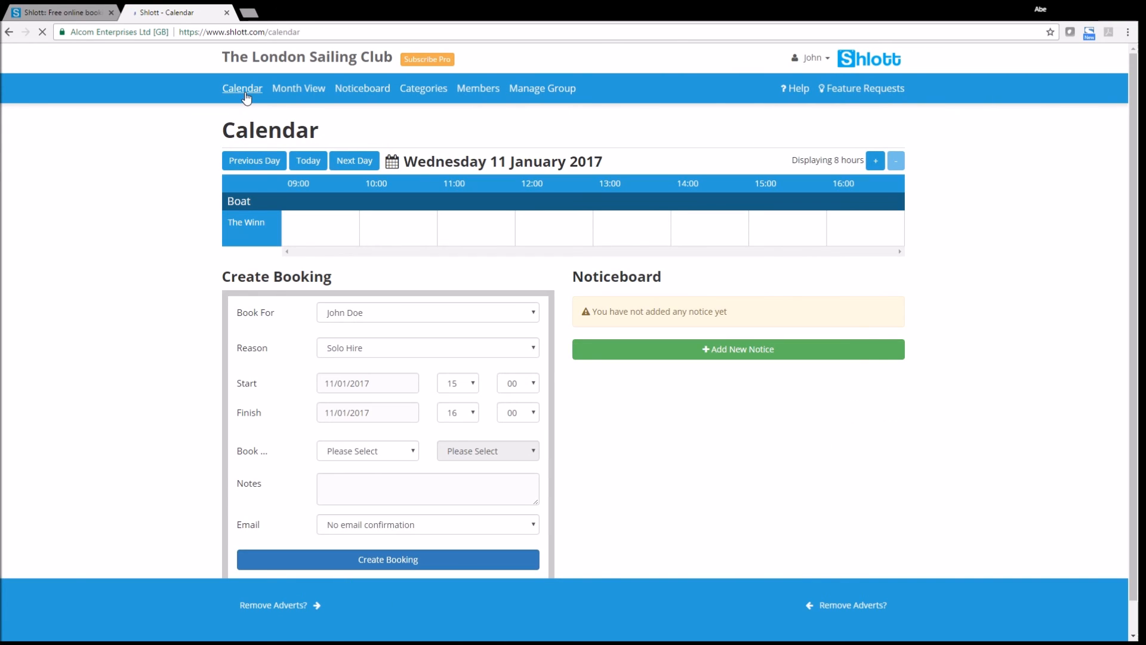